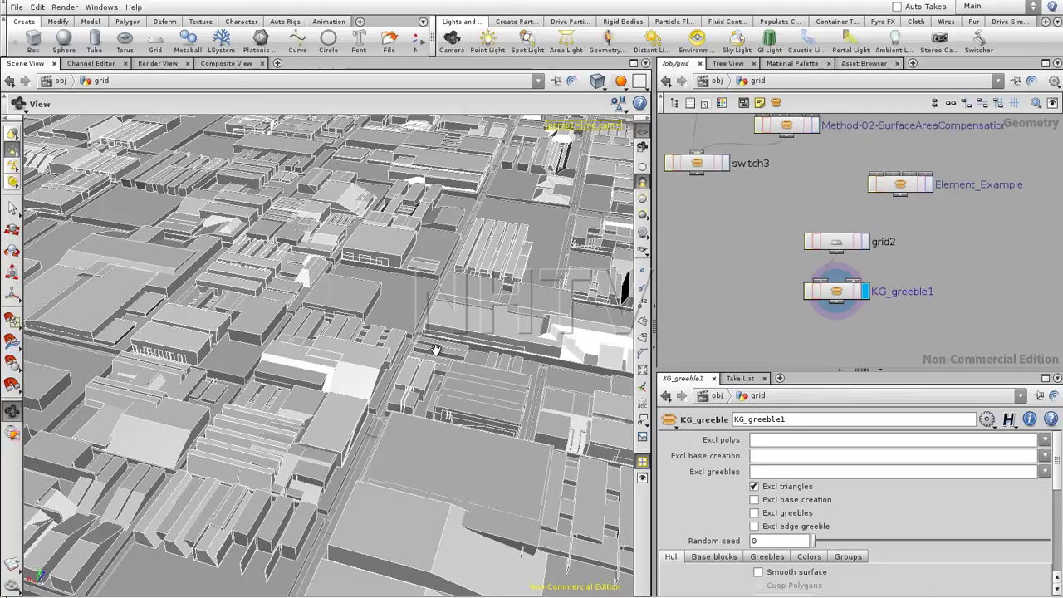
# Examine the greebled surface produced by KG_greeble1 from several angles and distances
pyautogui.moveTo(430, 364); pyautogui.dragTo(431, 358)
pyautogui.moveTo(447, 316); pyautogui.dragTo(358, 333)
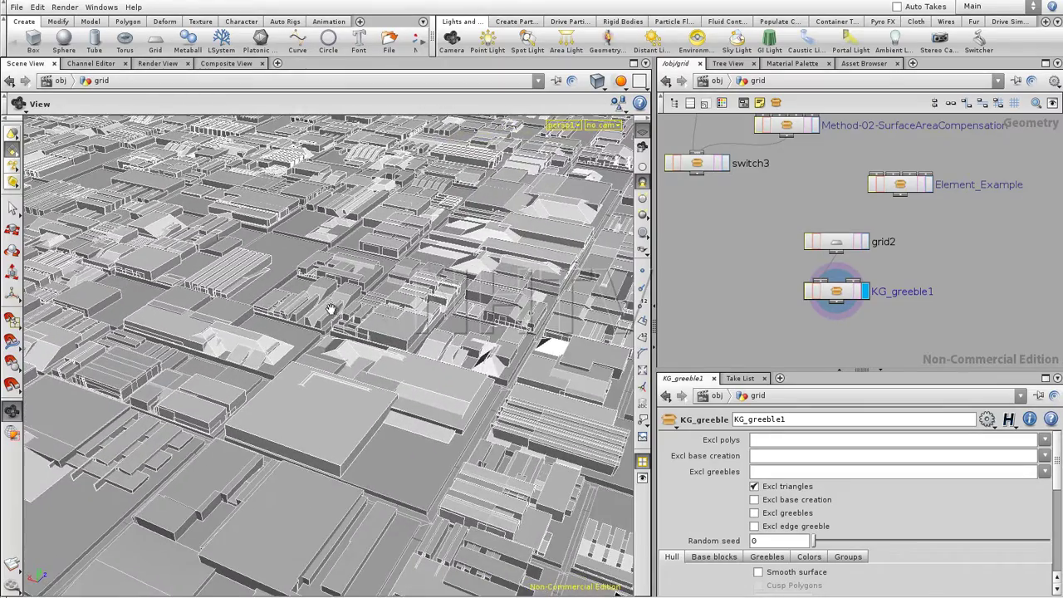
pyautogui.moveTo(389, 339); pyautogui.dragTo(387, 337, button='middle')
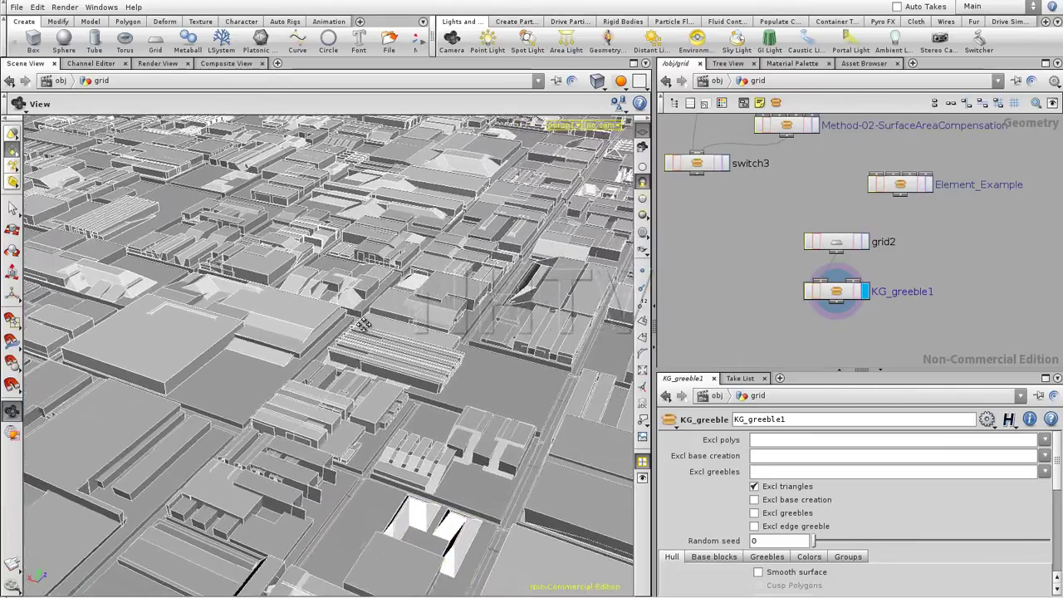
pyautogui.moveTo(364, 324)
pyautogui.mouseDown(button='middle')
pyautogui.moveTo(351, 332)
pyautogui.moveTo(372, 313)
pyautogui.moveTo(365, 320)
pyautogui.mouseUp(button='middle')
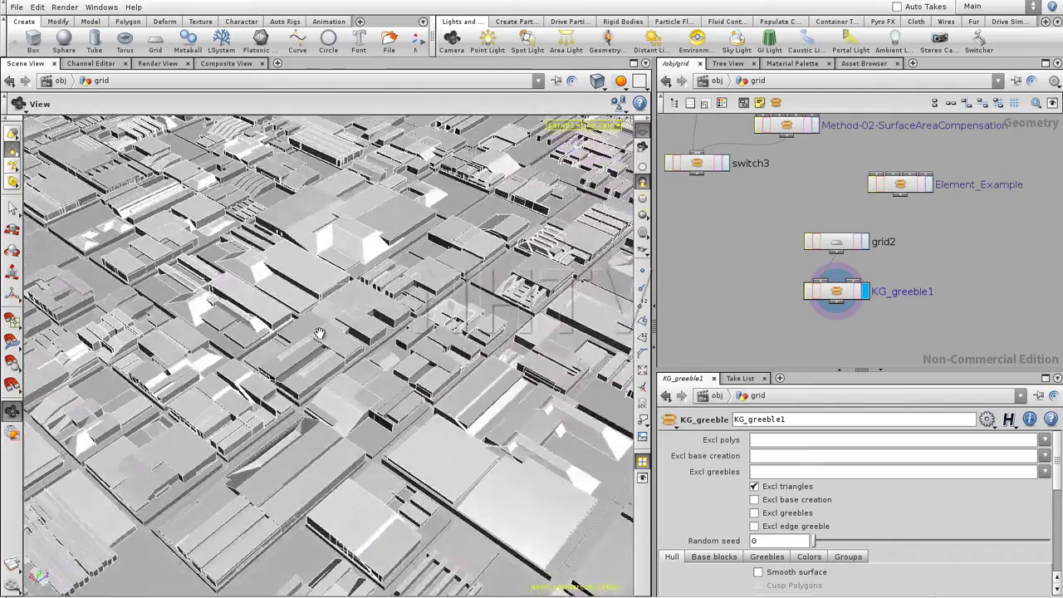
pyautogui.moveTo(319, 333); pyautogui.dragTo(429, 317, button='middle')
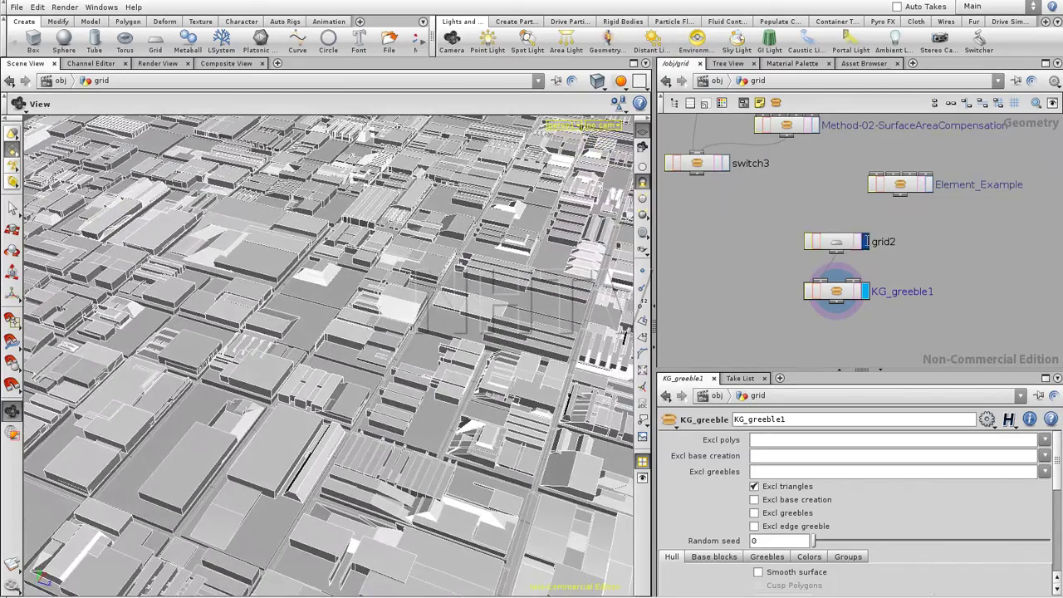
# Display the plain grid2, switch back to KG_greeble1, and inspect the greebled surface overall and up close
pyautogui.click(864, 240)
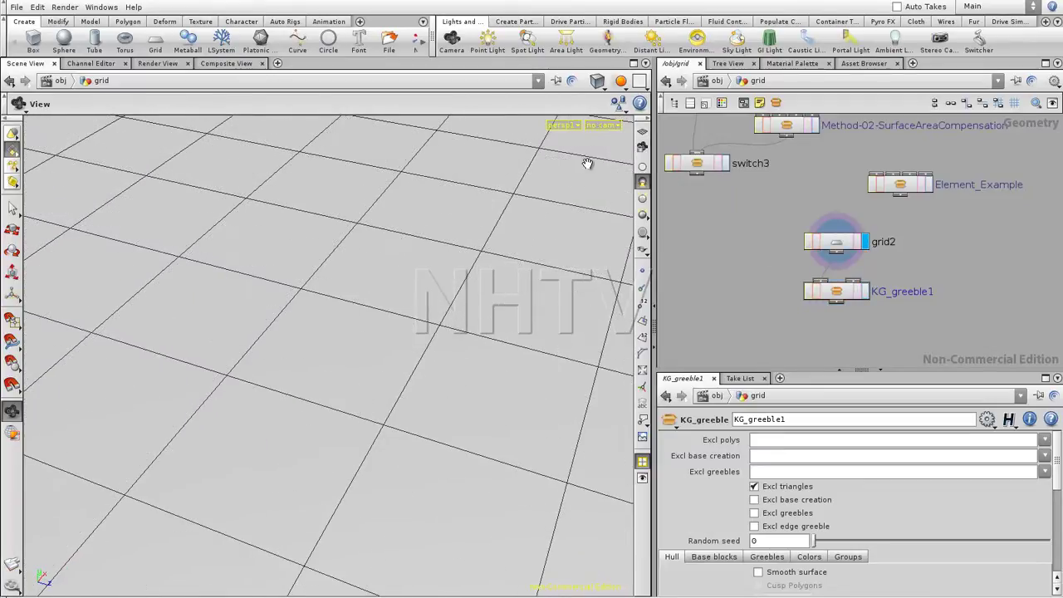
pyautogui.click(865, 292)
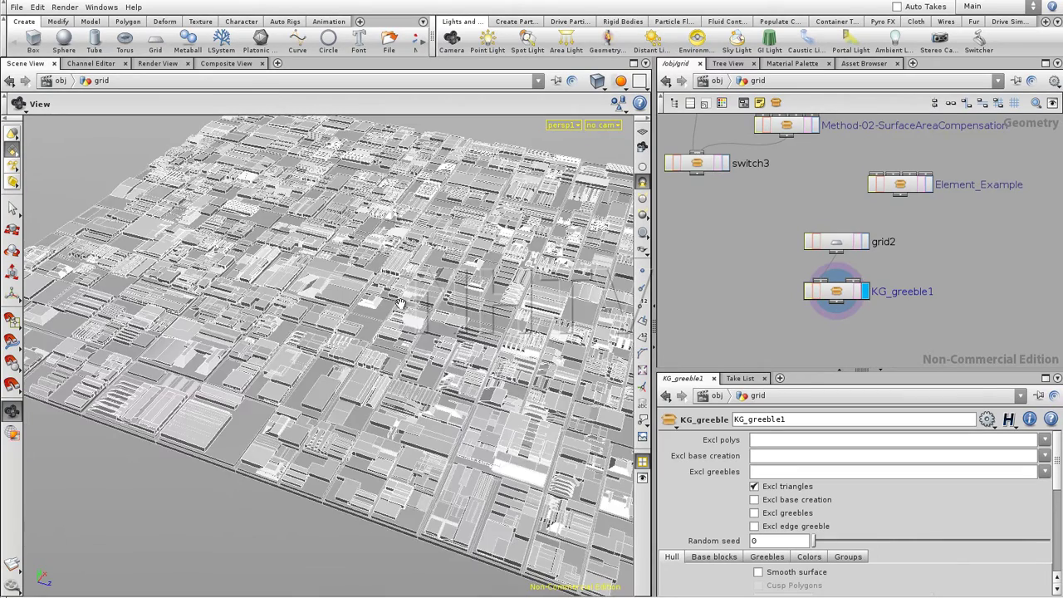
pyautogui.moveTo(372, 323); pyautogui.dragTo(482, 279, button='right')
pyautogui.moveTo(390, 318); pyautogui.dragTo(498, 303)
pyautogui.moveTo(499, 303); pyautogui.dragTo(457, 300, button='right')
pyautogui.moveTo(457, 301); pyautogui.dragTo(384, 324)
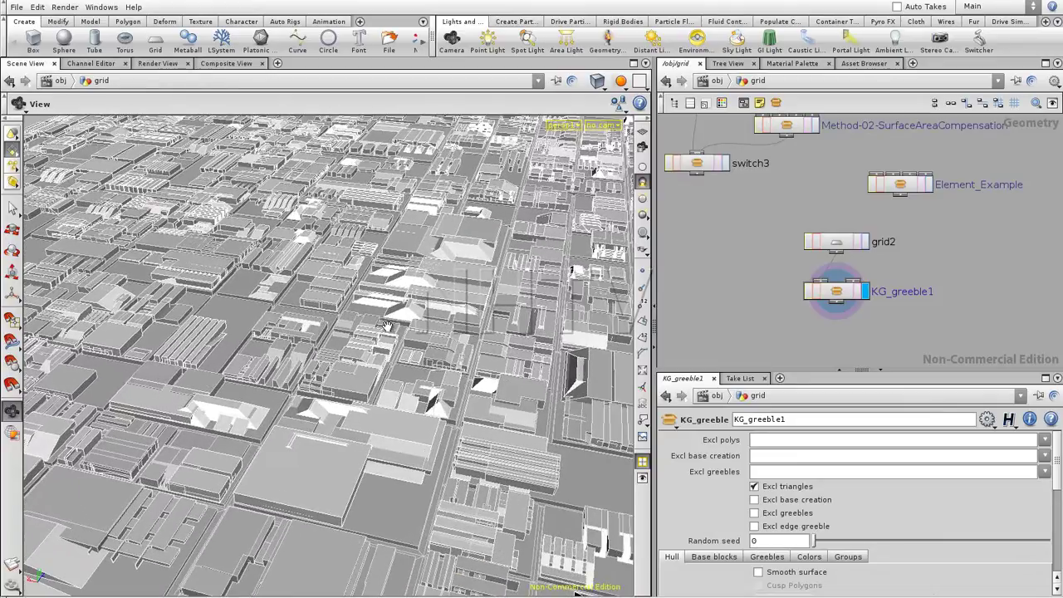
# Go to the start of the network and display grid1, followed by the output of the Division subnetwork
pyautogui.moveTo(752, 247); pyautogui.dragTo(768, 368, button='middle')
pyautogui.moveTo(847, 174); pyautogui.dragTo(988, 283, button='middle')
pyautogui.moveTo(724, 125); pyautogui.dragTo(752, 266, button='middle')
pyautogui.moveTo(729, 218); pyautogui.dragTo(750, 341, button='middle')
pyautogui.moveTo(727, 279); pyautogui.dragTo(723, 262, button='middle')
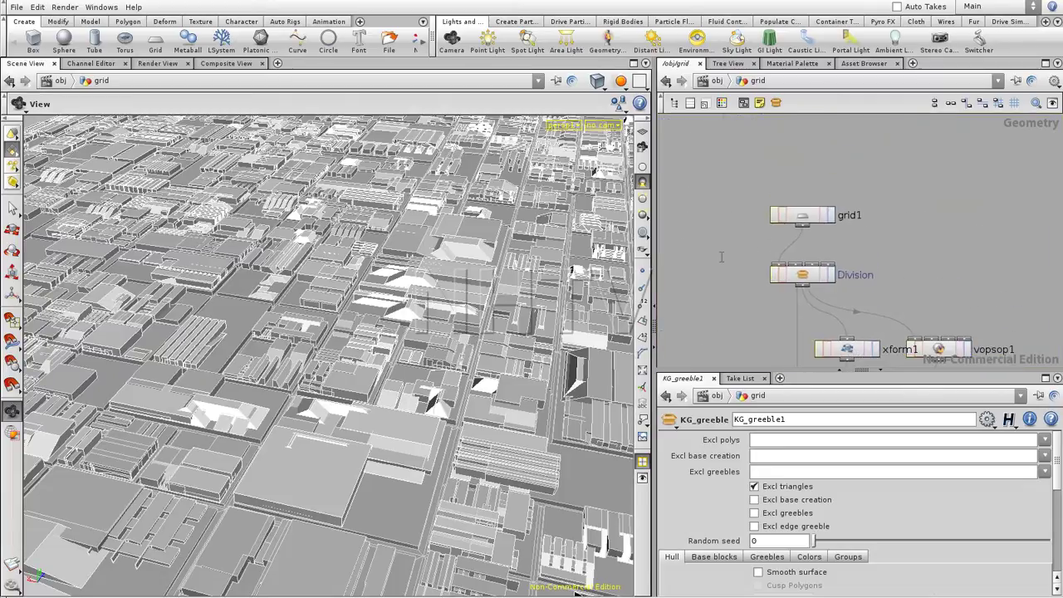
pyautogui.click(831, 215)
pyautogui.moveTo(422, 278); pyautogui.dragTo(396, 260)
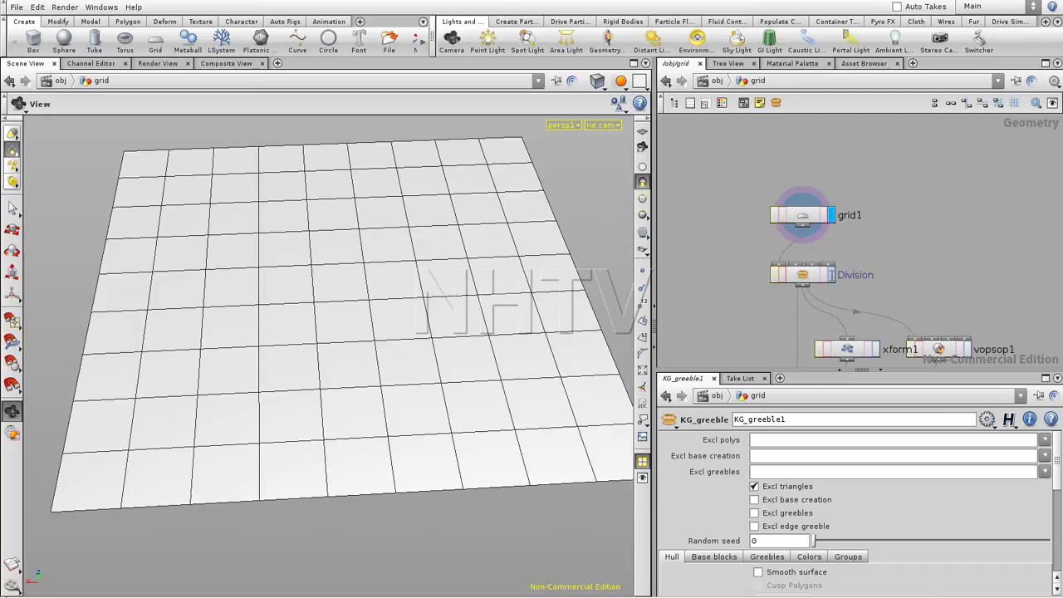
pyautogui.click(831, 275)
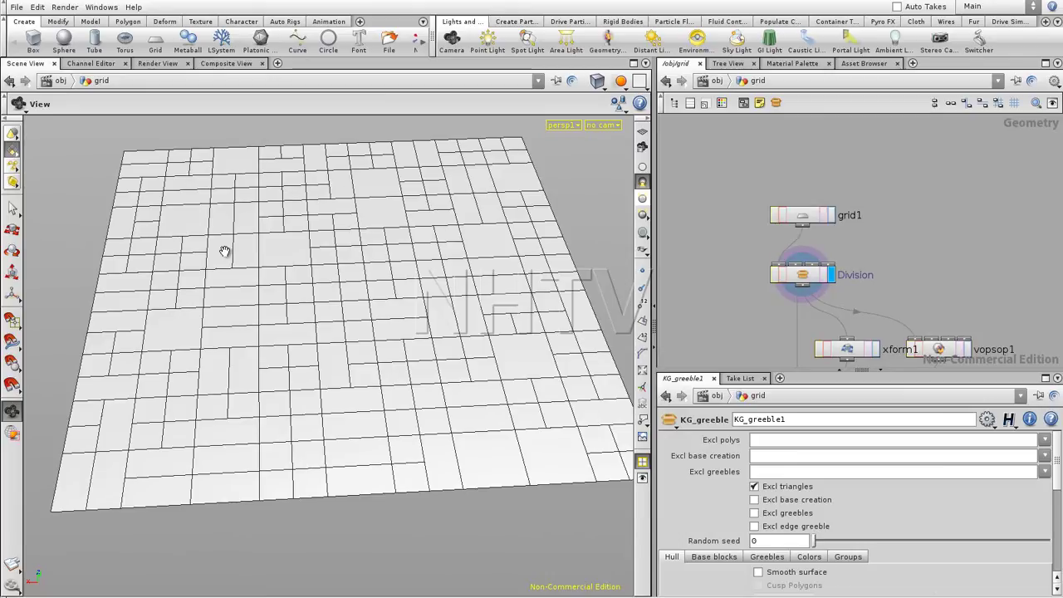
# Set Select Input of switch2 to 0 and check the xform1 and vopsop1 nodes around it
pyautogui.moveTo(912, 258); pyautogui.dragTo(927, 132, button='middle')
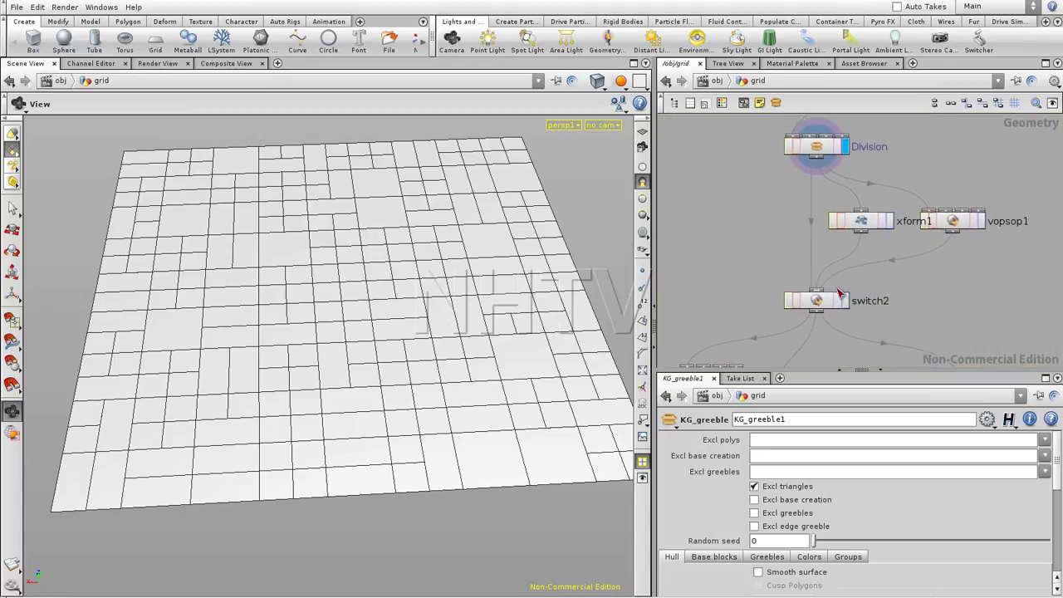
pyautogui.click(834, 300)
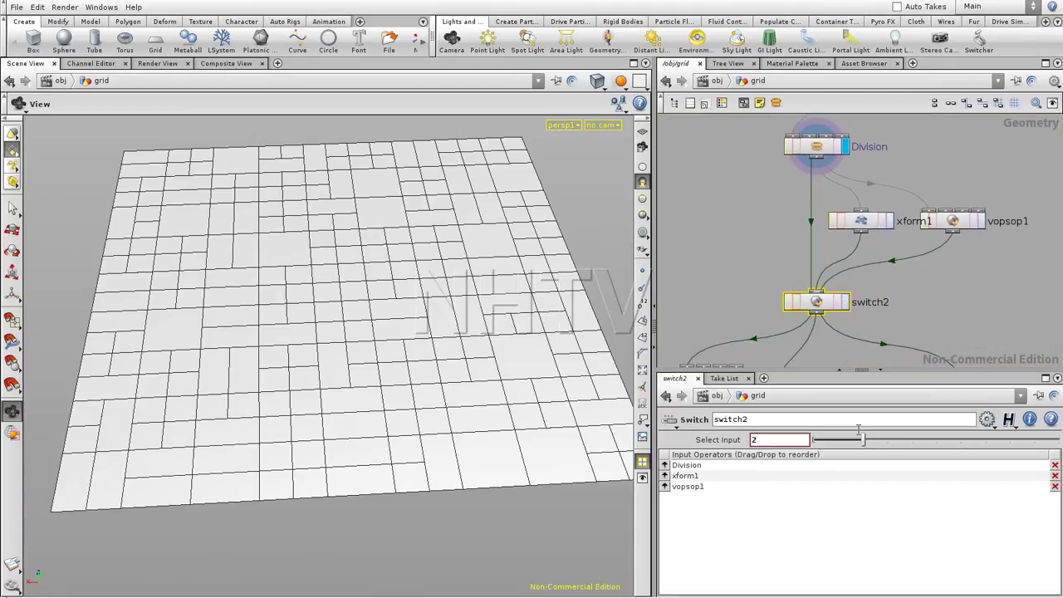
pyautogui.moveTo(862, 439); pyautogui.dragTo(804, 439)
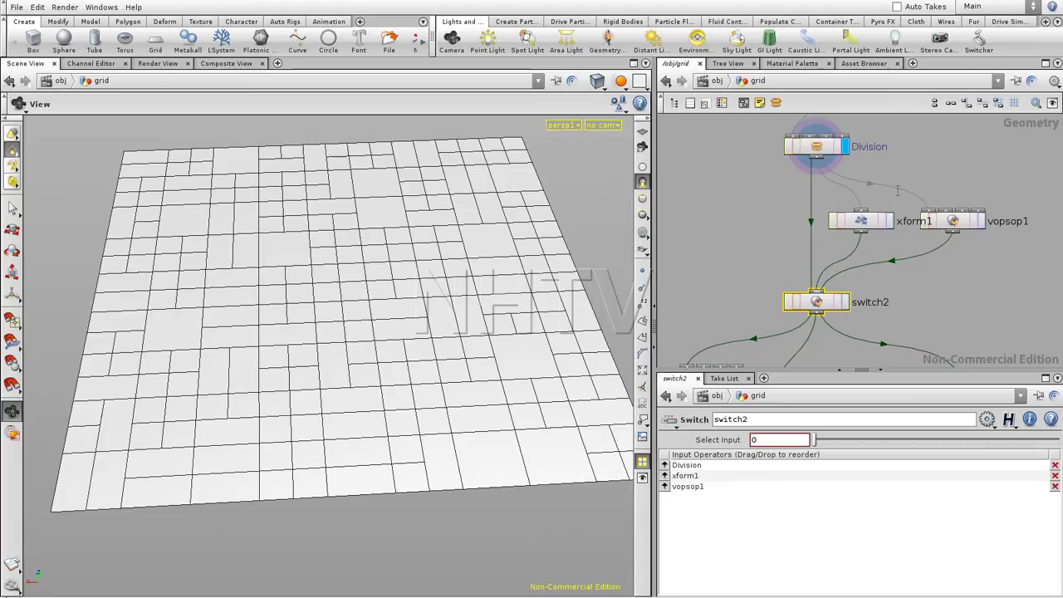
pyautogui.moveTo(757, 187); pyautogui.dragTo(995, 320)
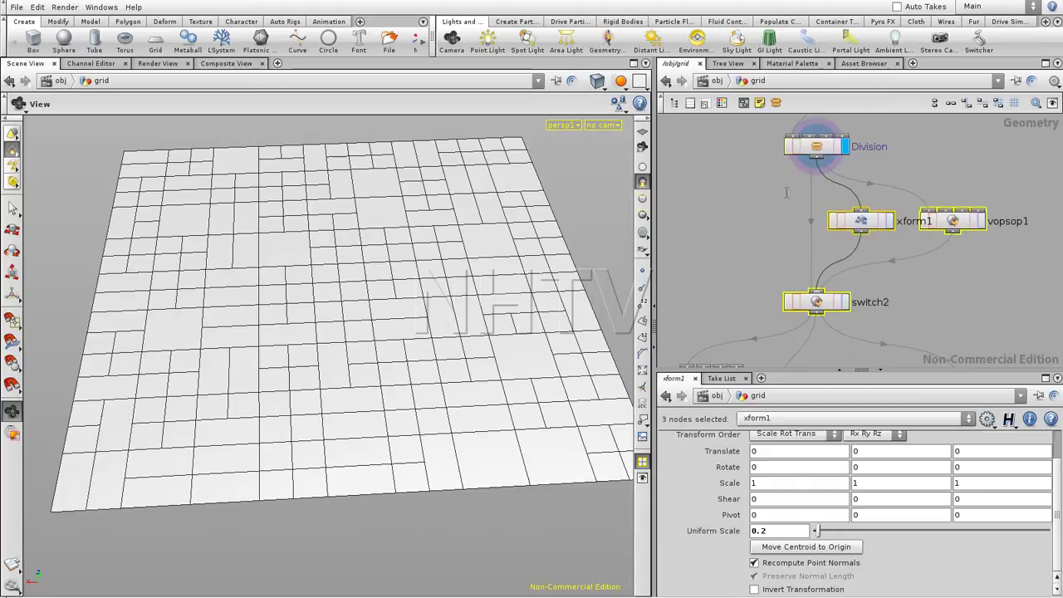
pyautogui.click(769, 246)
# Display the Method-01 subnetwork and inspect its extruded, tapered blocks from several angles
pyautogui.moveTo(735, 267); pyautogui.dragTo(792, 151, button='middle')
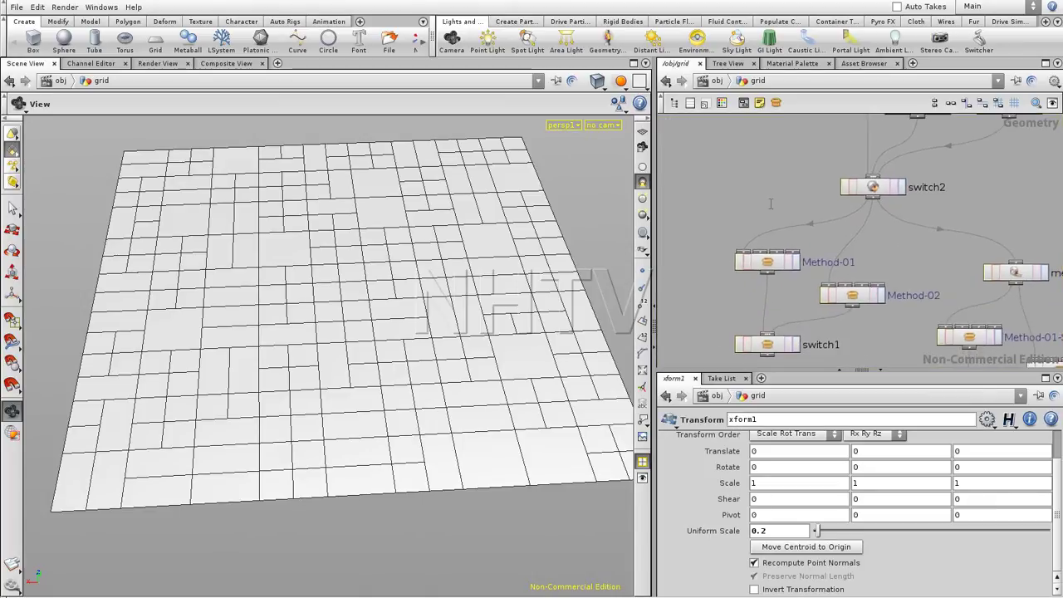
pyautogui.click(795, 261)
pyautogui.click(782, 262)
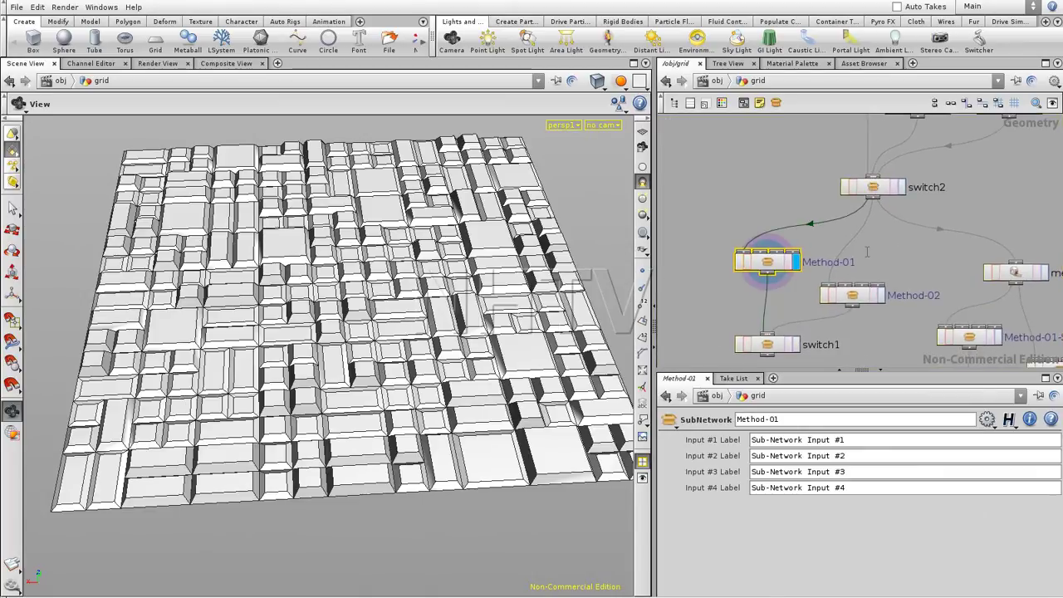
pyautogui.click(728, 205)
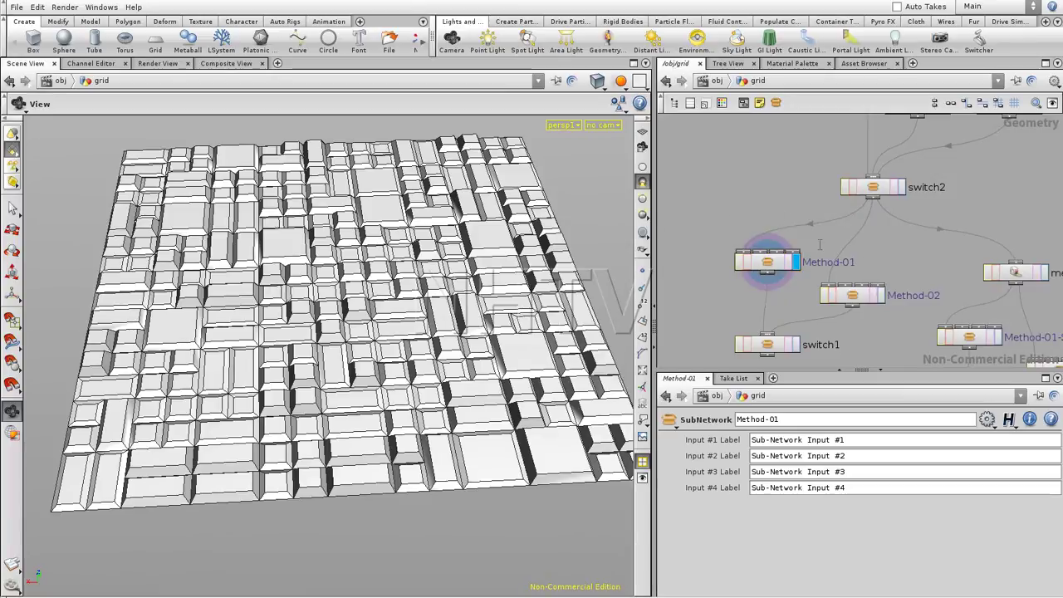
pyautogui.moveTo(289, 292); pyautogui.dragTo(382, 349)
pyautogui.scroll(10, 367, 280)
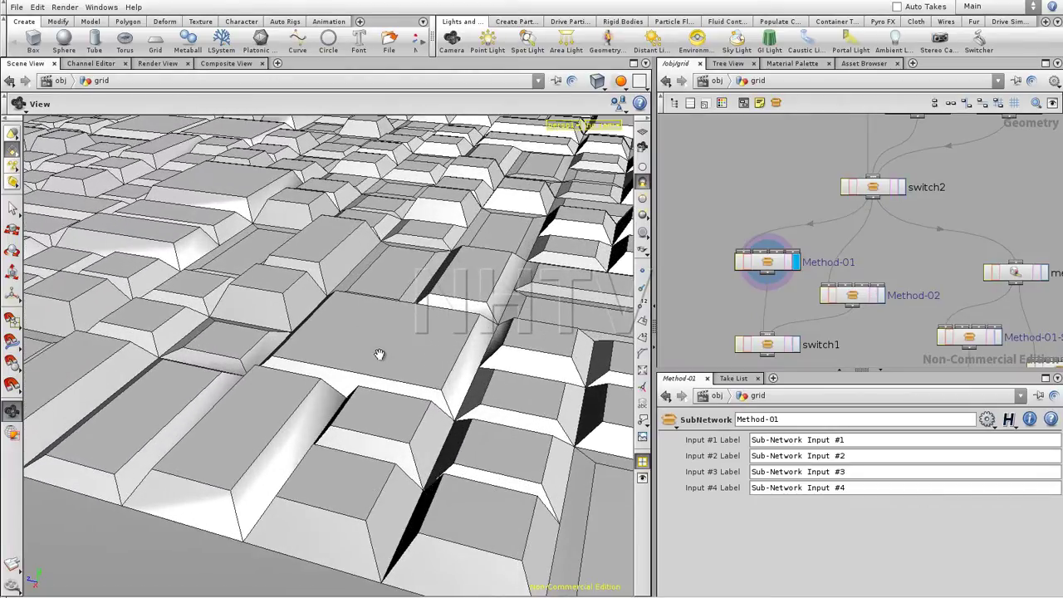
pyautogui.moveTo(258, 416); pyautogui.dragTo(423, 427)
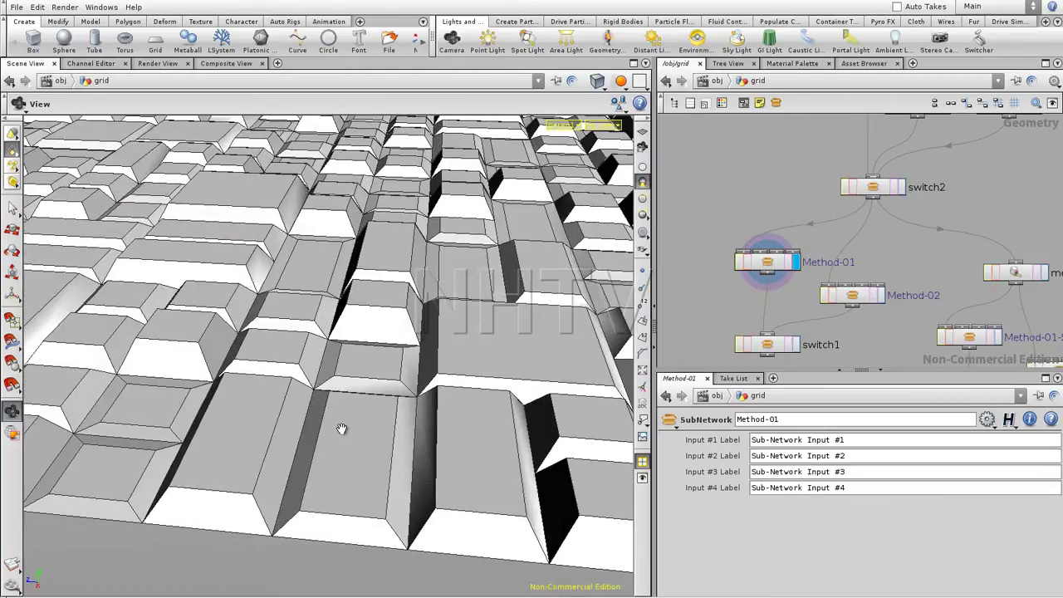
pyautogui.moveTo(432, 353); pyautogui.dragTo(465, 327)
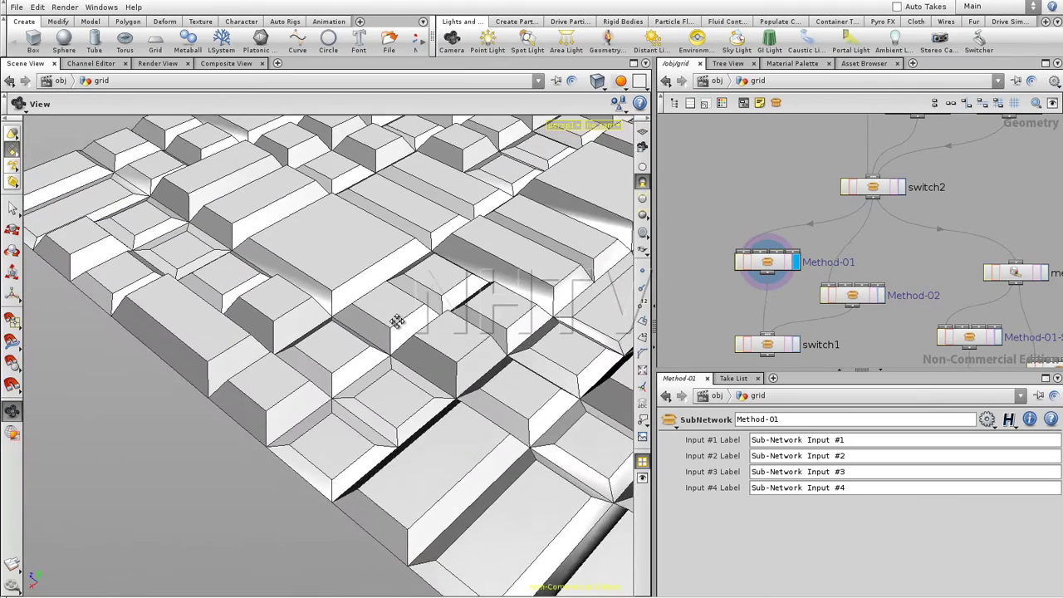
pyautogui.moveTo(397, 321); pyautogui.dragTo(292, 251)
pyautogui.moveTo(384, 250); pyautogui.dragTo(338, 249)
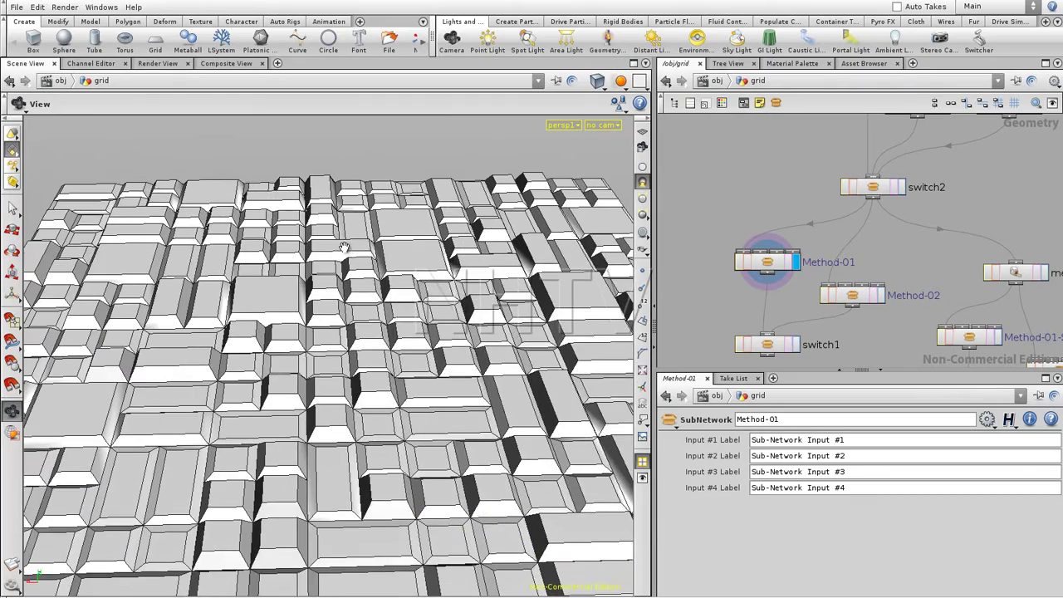
pyautogui.moveTo(398, 320); pyautogui.dragTo(355, 344)
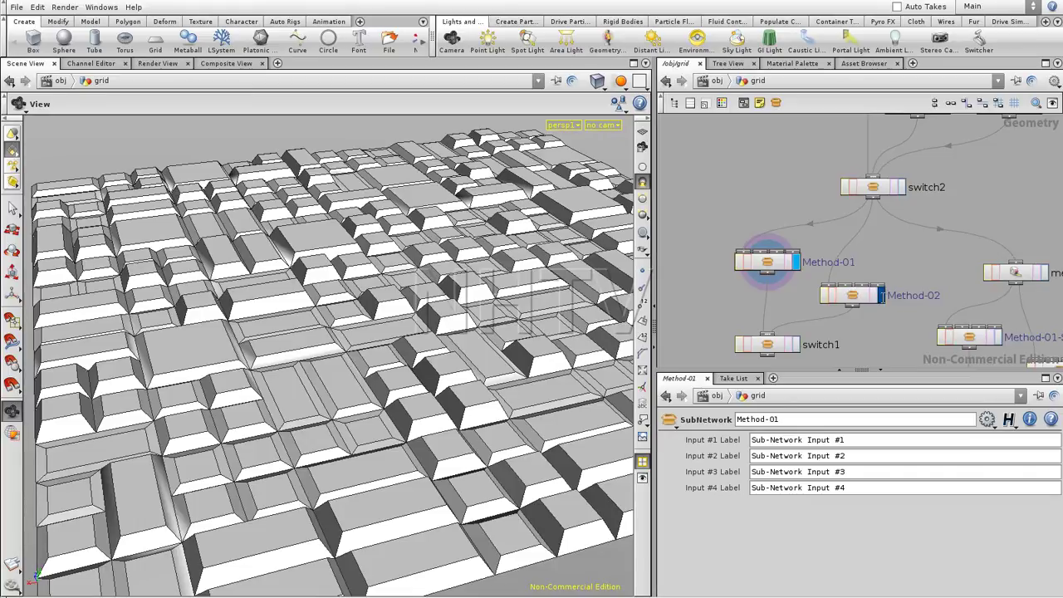
# Display the Method-02 subnetwork and compare its blocks with those of Method-01 along the grid's edge
pyautogui.click(881, 295)
pyautogui.moveTo(481, 301)
pyautogui.mouseDown()
pyautogui.moveTo(465, 317)
pyautogui.moveTo(499, 312)
pyautogui.mouseUp()
pyautogui.moveTo(499, 313); pyautogui.dragTo(342, 369, button='middle')
pyautogui.moveTo(342, 369); pyautogui.dragTo(431, 379, button='right')
pyautogui.moveTo(431, 379); pyautogui.dragTo(445, 256, button='middle')
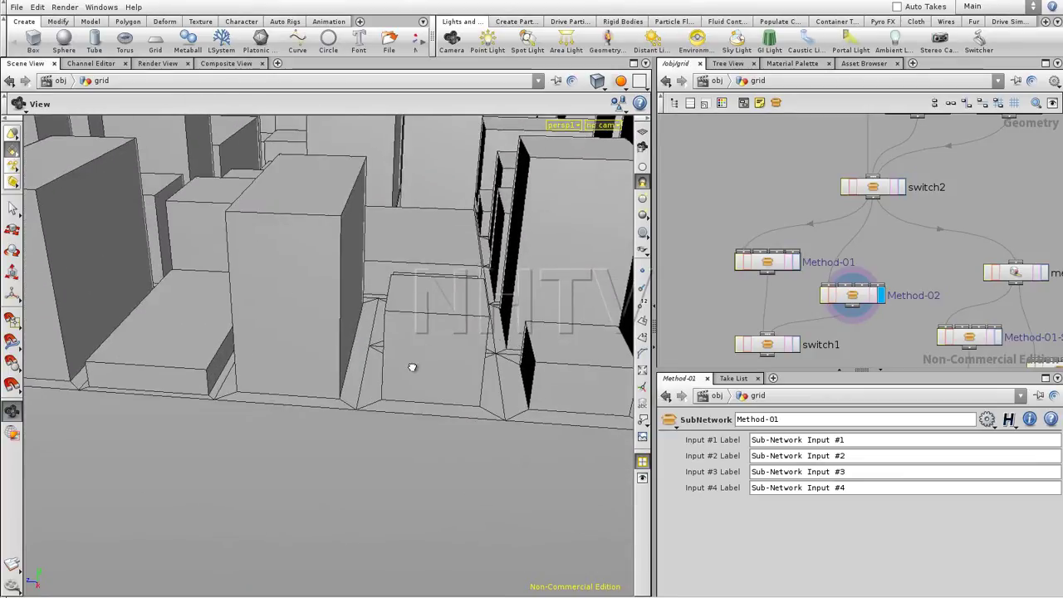
pyautogui.click(794, 261)
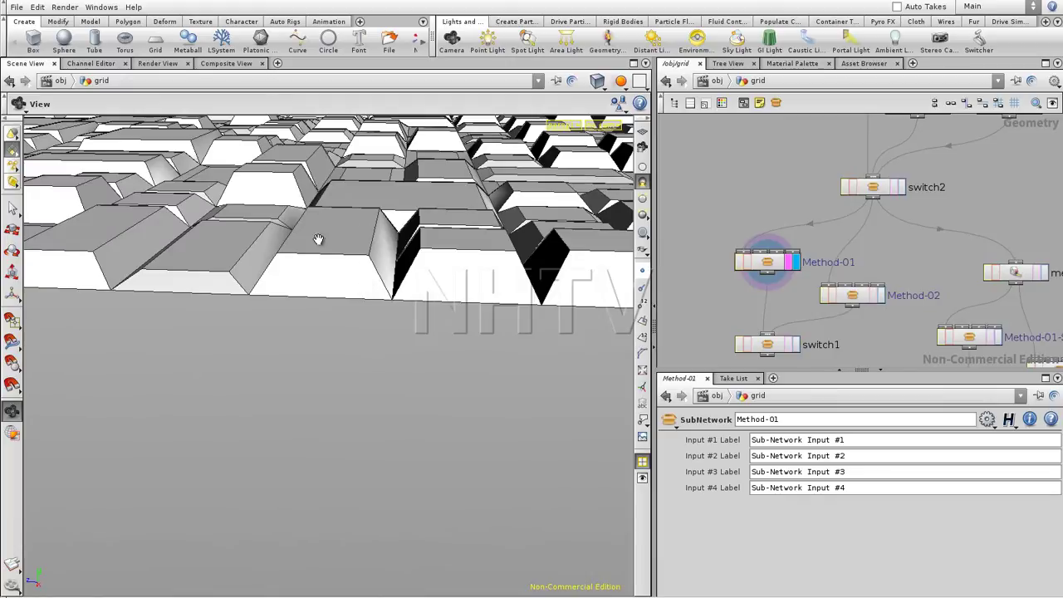
pyautogui.click(881, 295)
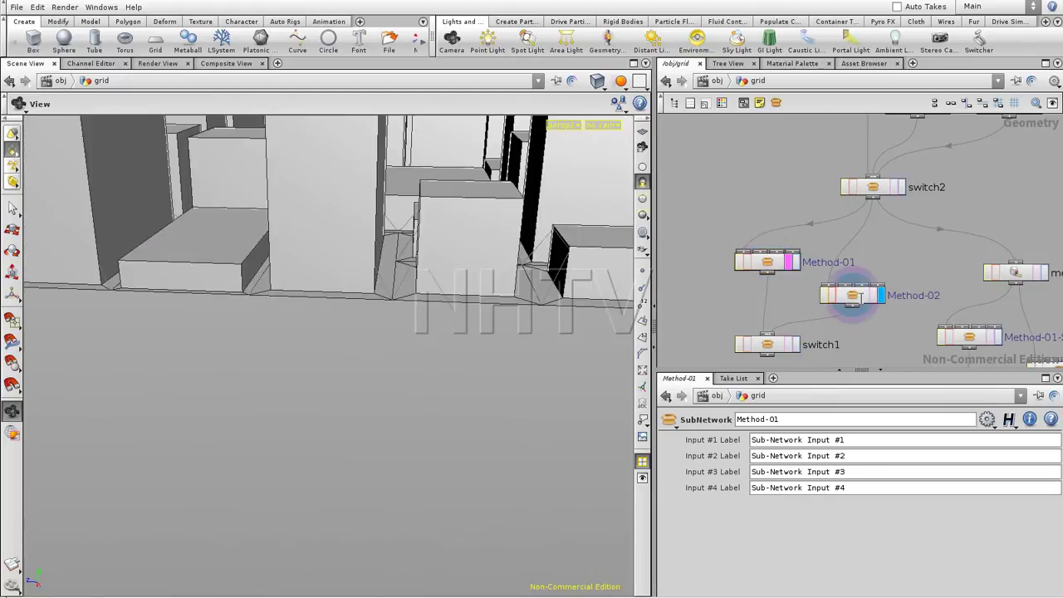
# Inspect the bases of the Method-02 blocks up close and view the whole grid from above
pyautogui.moveTo(389, 234); pyautogui.dragTo(403, 349)
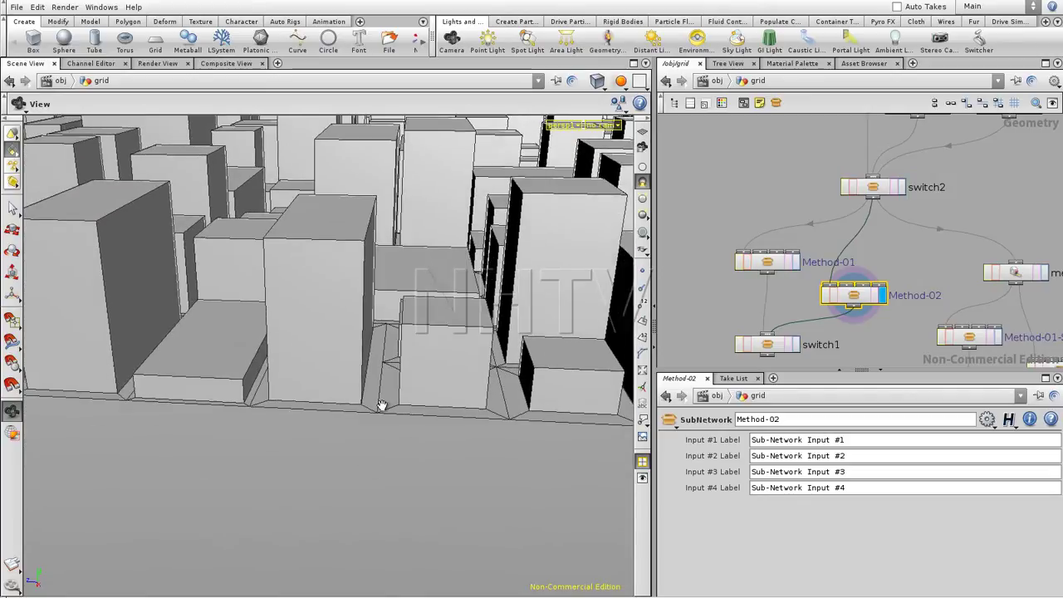
pyautogui.moveTo(380, 400); pyautogui.dragTo(373, 381)
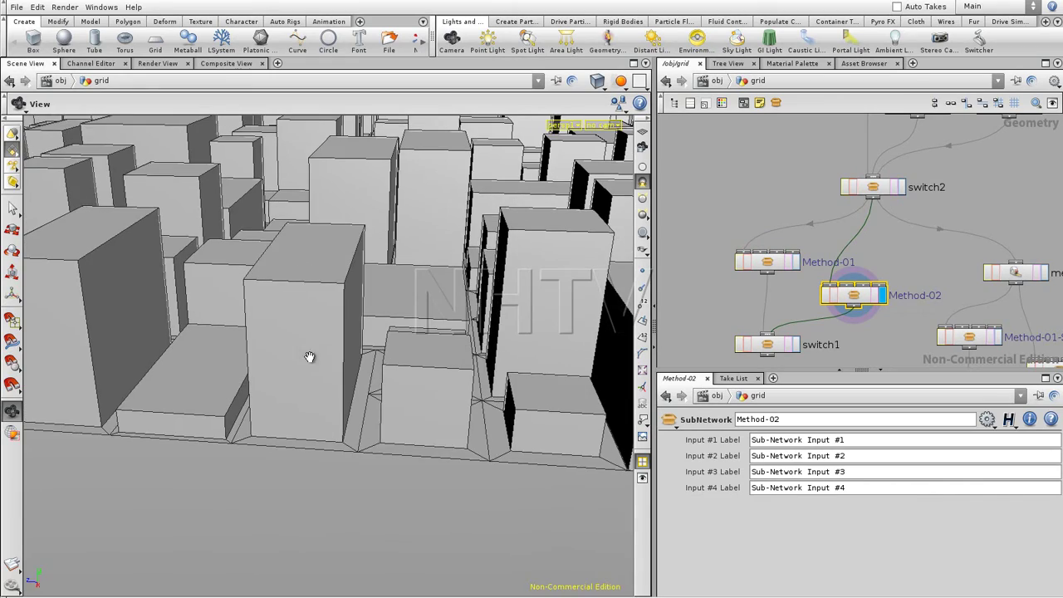
pyautogui.moveTo(368, 299); pyautogui.dragTo(335, 385)
pyautogui.moveTo(336, 384); pyautogui.dragTo(415, 307, button='right')
pyautogui.moveTo(415, 308); pyautogui.dragTo(343, 304)
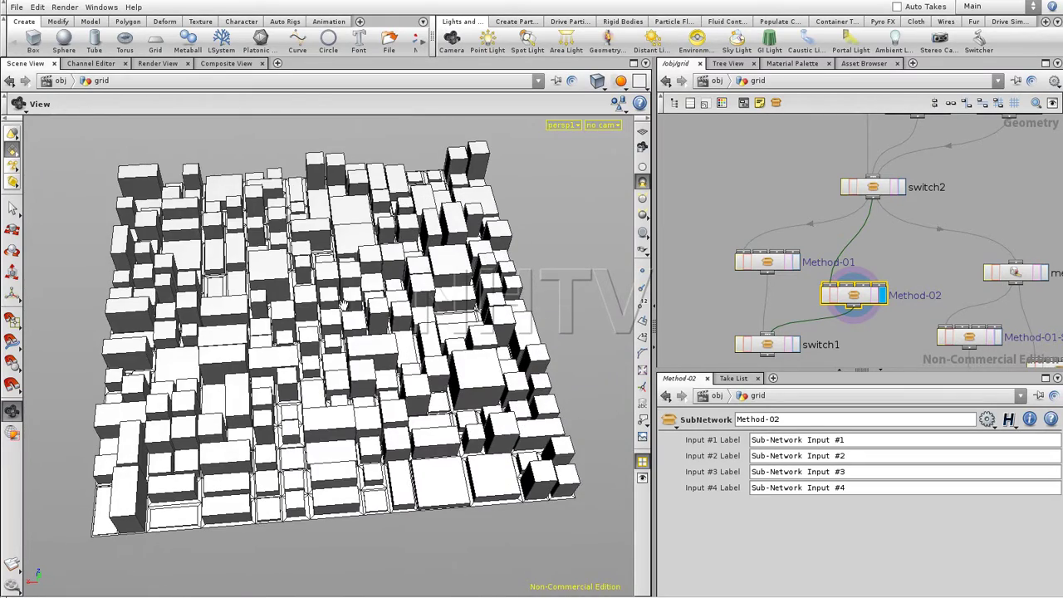
# Display the output of switch1, followed by that of switch2, and open the parameters of switch2
pyautogui.click(796, 343)
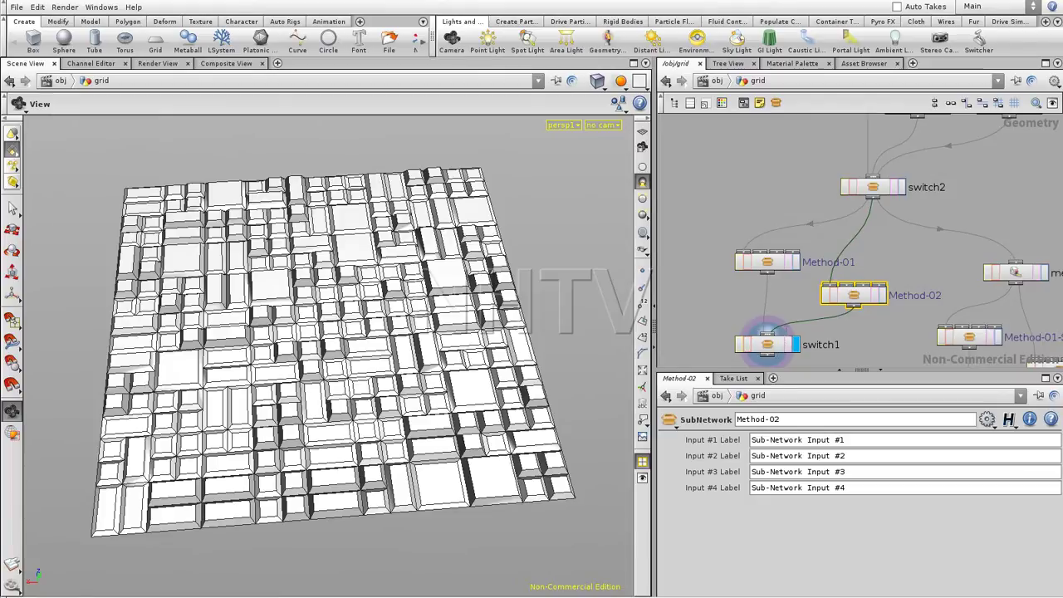
pyautogui.moveTo(781, 214); pyautogui.dragTo(696, 259, button='middle')
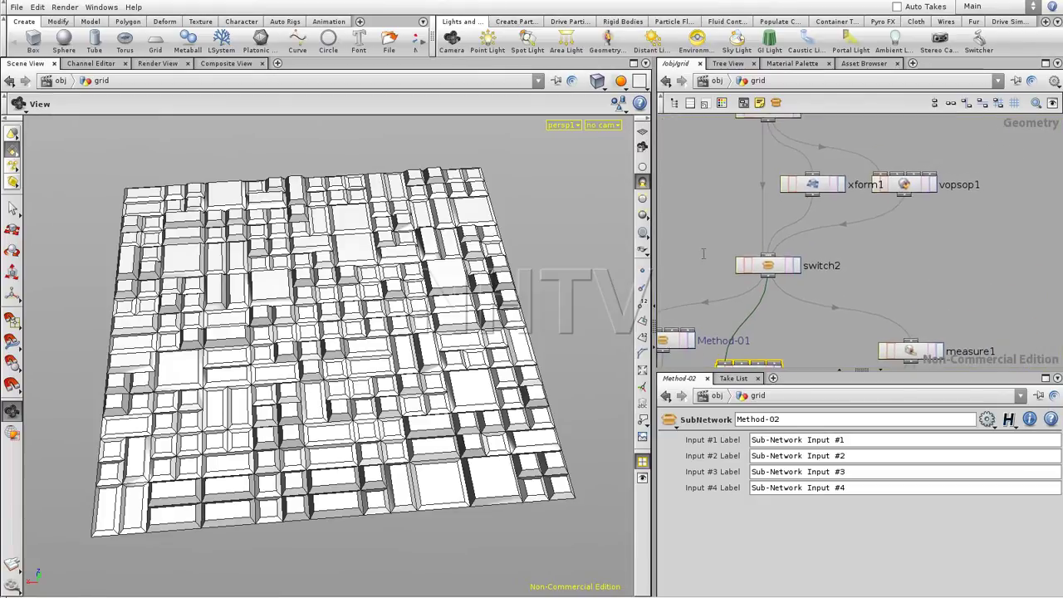
pyautogui.click(796, 265)
pyautogui.click(767, 265)
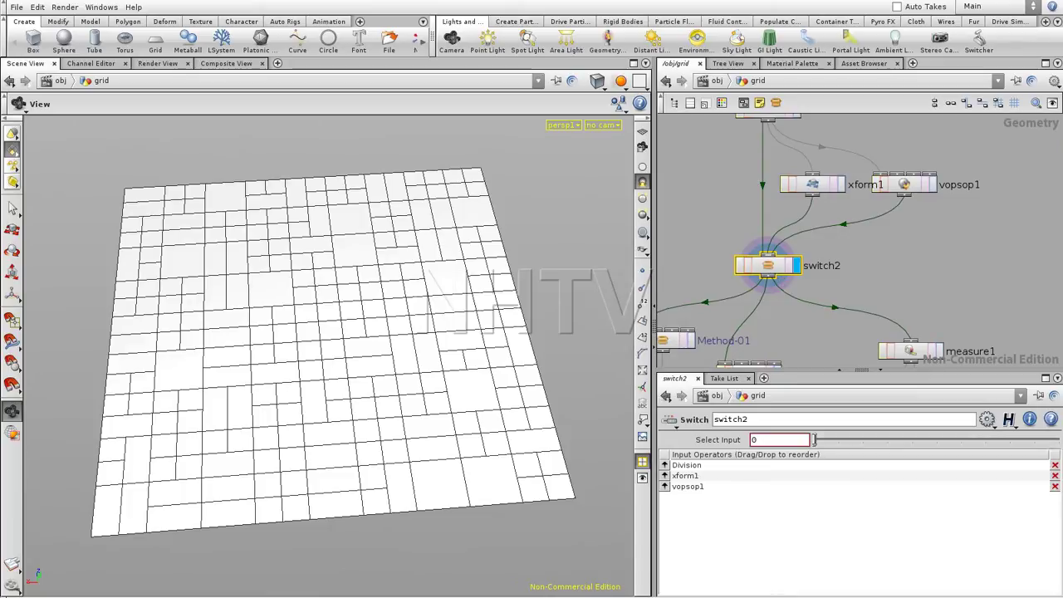
# Display switch1 and set Select Input of switch2 to 1 to feed it the xform1 geometry
pyautogui.moveTo(817, 438)
pyautogui.mouseDown()
pyautogui.moveTo(832, 437)
pyautogui.moveTo(820, 438)
pyautogui.mouseUp()
pyautogui.moveTo(708, 275); pyautogui.dragTo(753, 144, button='middle')
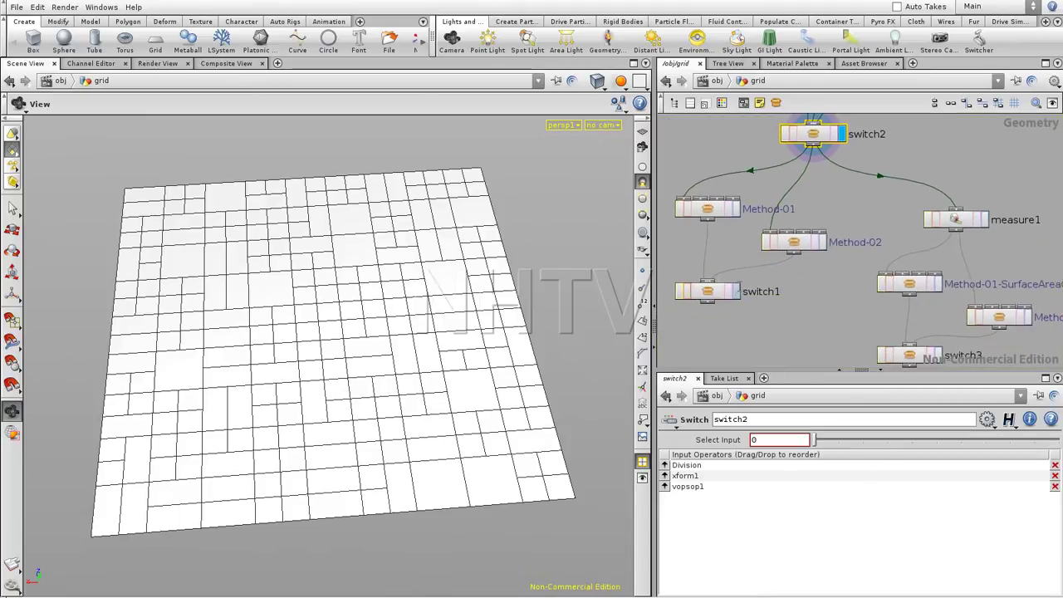
pyautogui.click(736, 291)
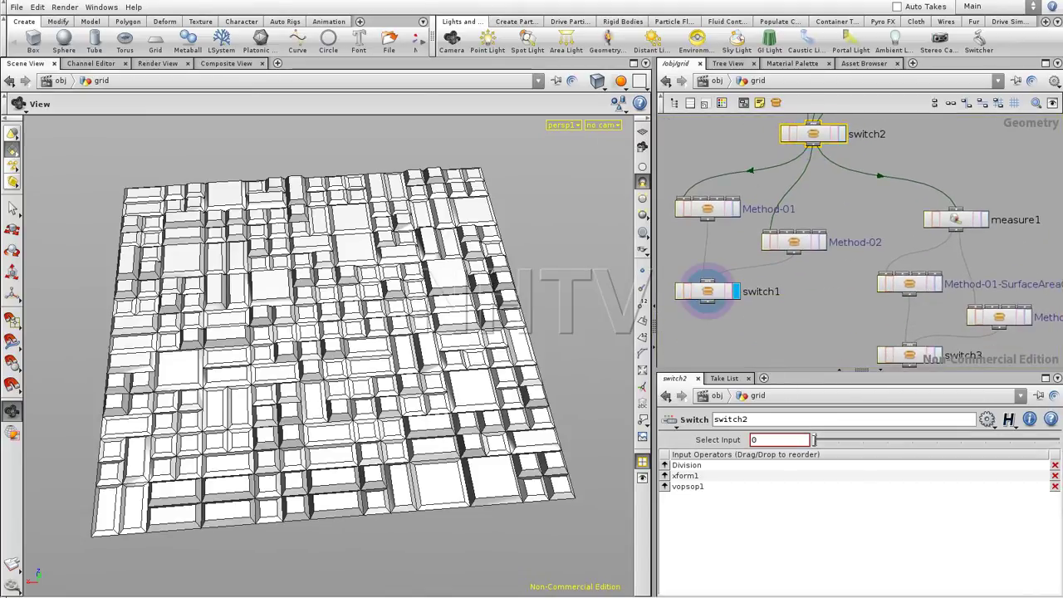
pyautogui.moveTo(823, 439); pyautogui.dragTo(832, 439)
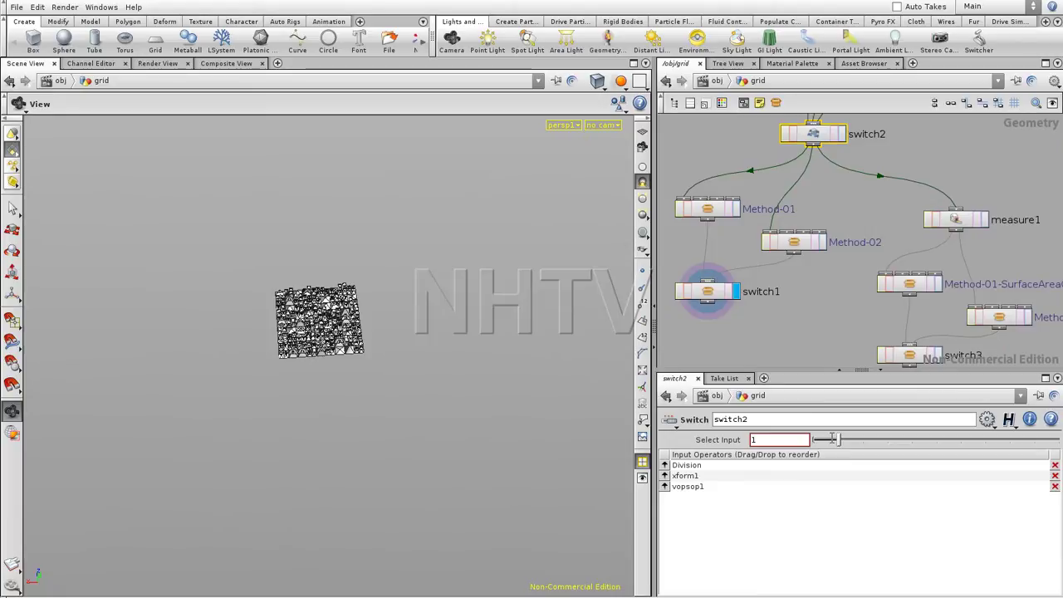
pyautogui.moveTo(900, 145); pyautogui.dragTo(842, 231, button='middle')
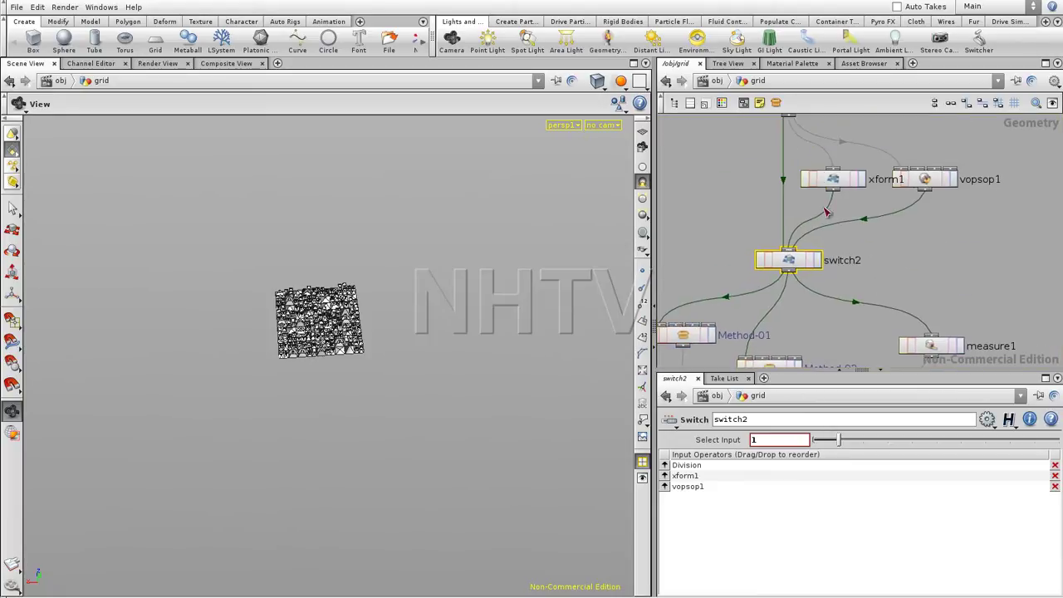
# Examine the spiked Method-02 extrusions on the xform1 geometry up close and across the whole grid
pyautogui.moveTo(362, 330); pyautogui.dragTo(320, 320)
pyautogui.moveTo(320, 320); pyautogui.dragTo(410, 305, button='right')
pyautogui.moveTo(410, 306); pyautogui.dragTo(544, 338, button='middle')
pyautogui.moveTo(543, 338); pyautogui.dragTo(565, 294)
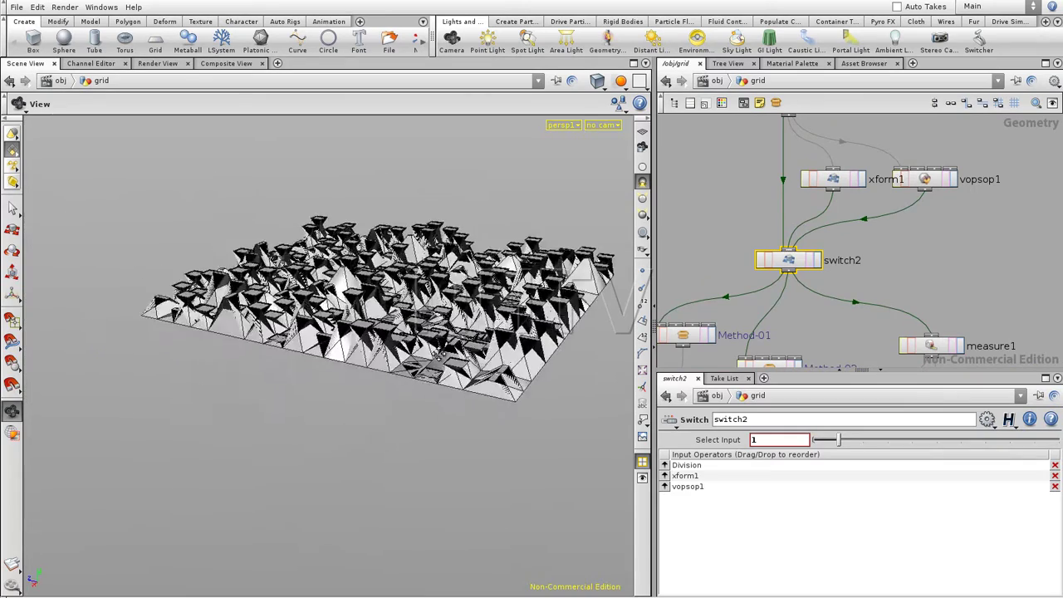
pyautogui.moveTo(565, 294); pyautogui.dragTo(453, 357, button='middle')
pyautogui.moveTo(452, 357); pyautogui.dragTo(341, 404, button='right')
pyautogui.moveTo(341, 404); pyautogui.dragTo(412, 350, button='middle')
pyautogui.moveTo(413, 350); pyautogui.dragTo(443, 304)
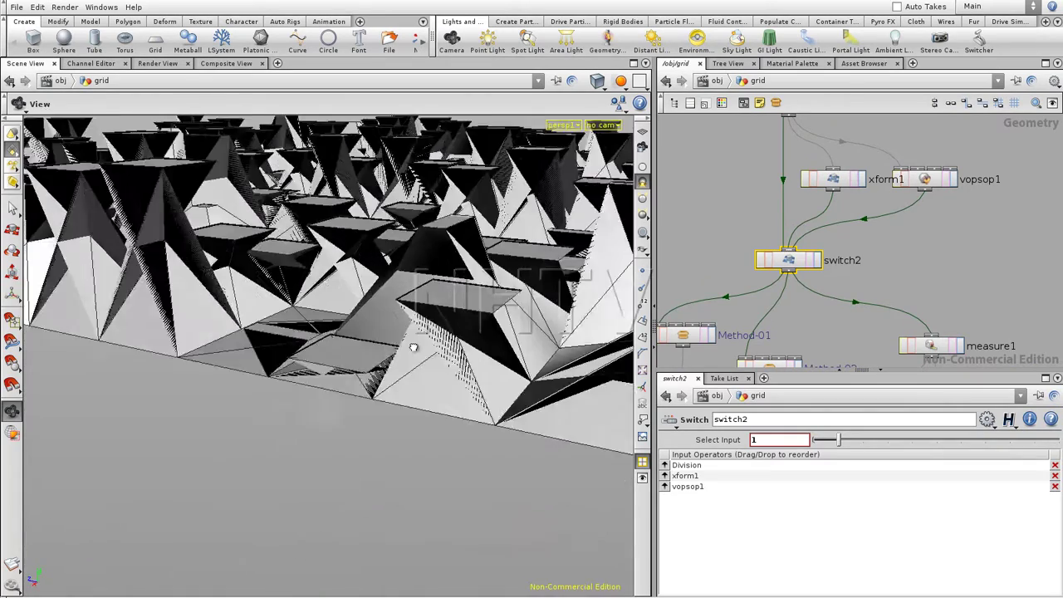
pyautogui.moveTo(443, 303); pyautogui.dragTo(410, 332, button='right')
pyautogui.moveTo(431, 324); pyautogui.dragTo(416, 349)
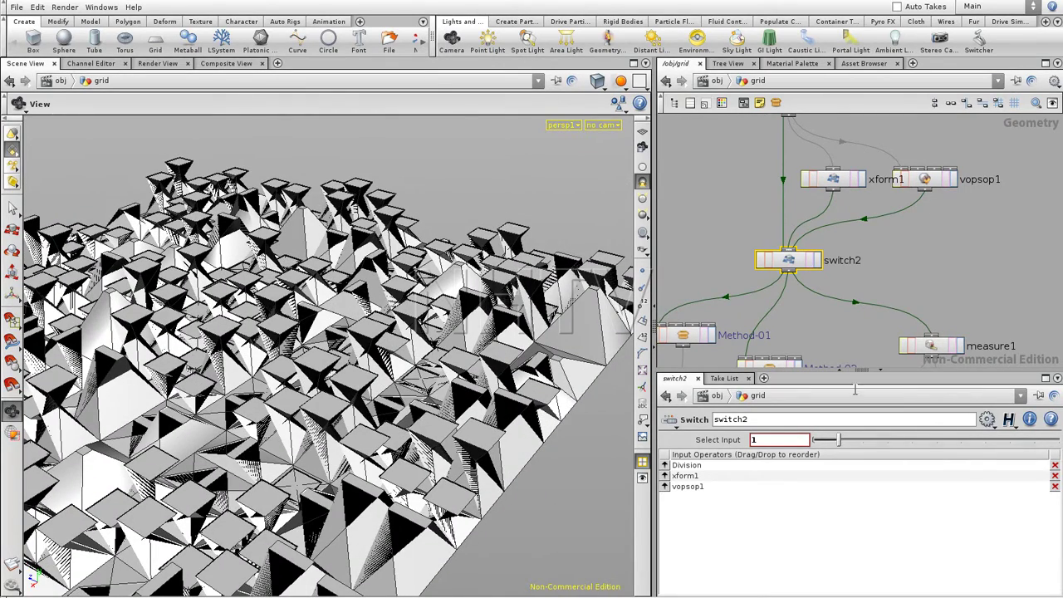
# Set Select Input of switch2 to 2 to feed it the vopsop1 geometry and inspect the deformed grid's centre
pyautogui.moveTo(852, 439); pyautogui.dragTo(857, 440)
pyautogui.moveTo(457, 378); pyautogui.dragTo(191, 468)
pyautogui.moveTo(336, 266); pyautogui.dragTo(280, 421)
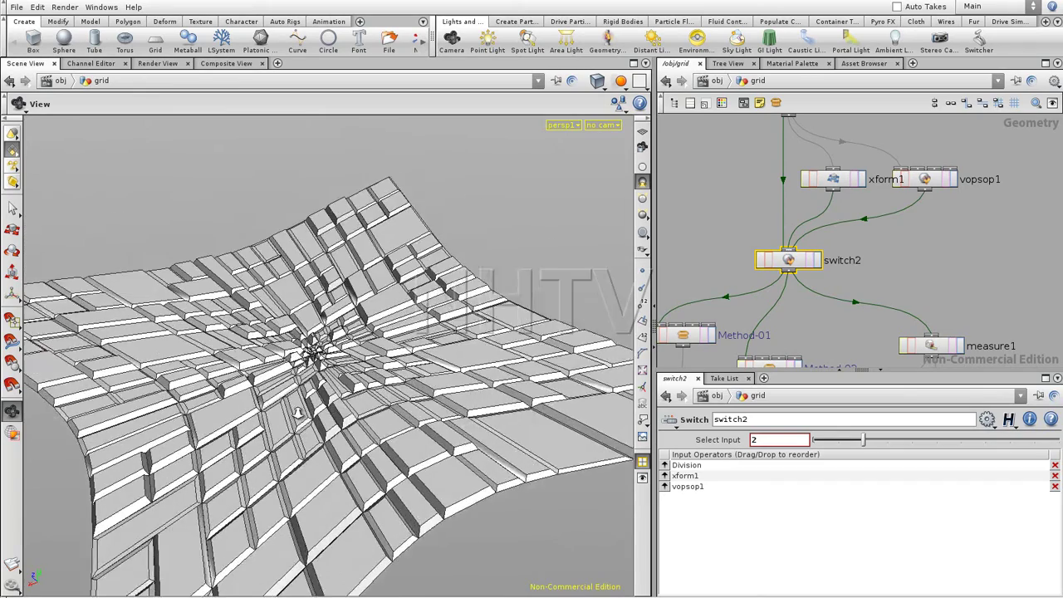
pyautogui.moveTo(280, 420); pyautogui.dragTo(450, 362, button='right')
pyautogui.moveTo(269, 412); pyautogui.dragTo(330, 383, button='right')
pyautogui.moveTo(330, 383); pyautogui.dragTo(299, 353)
# Display the output of switch3 and inspect the surface-area-compensated extrusions at the centre of the deformed grid
pyautogui.moveTo(983, 277); pyautogui.dragTo(906, 197, button='middle')
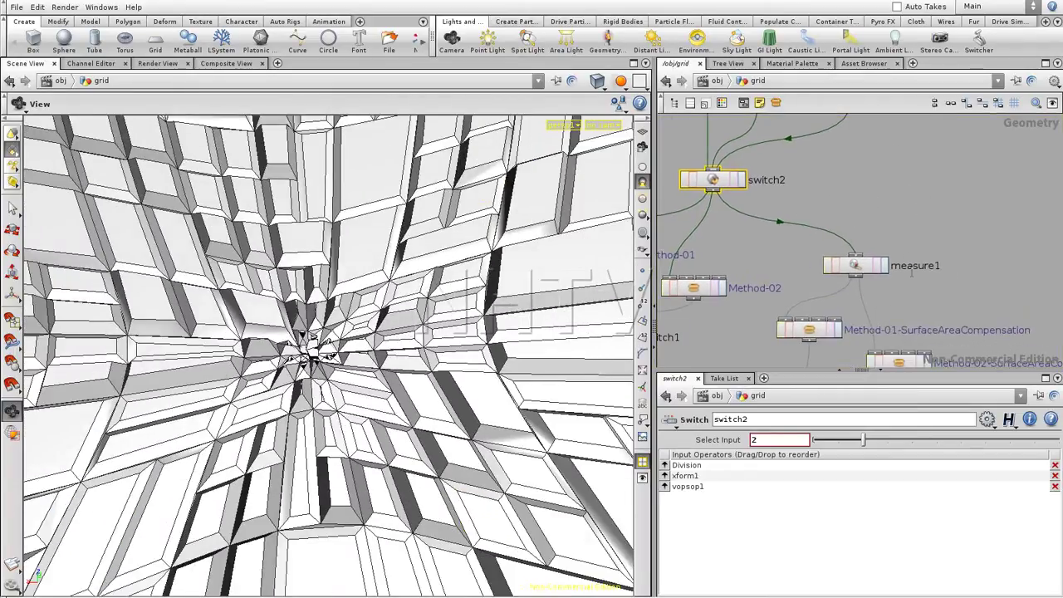
pyautogui.moveTo(923, 241); pyautogui.dragTo(880, 159, button='middle')
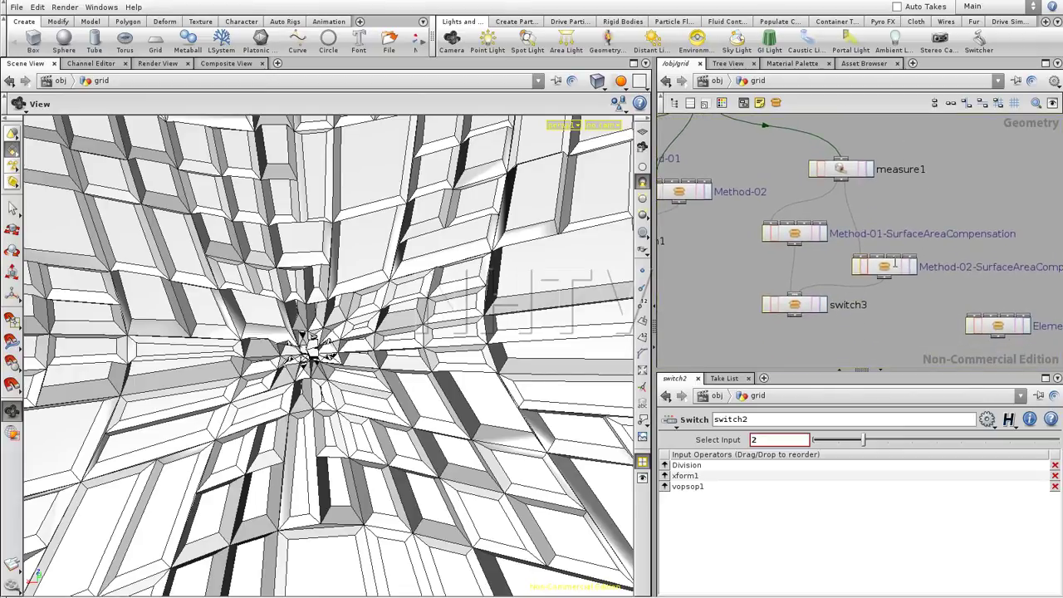
pyautogui.moveTo(738, 240)
pyautogui.mouseDown(button='middle')
pyautogui.moveTo(761, 245)
pyautogui.moveTo(738, 234)
pyautogui.mouseUp(button='middle')
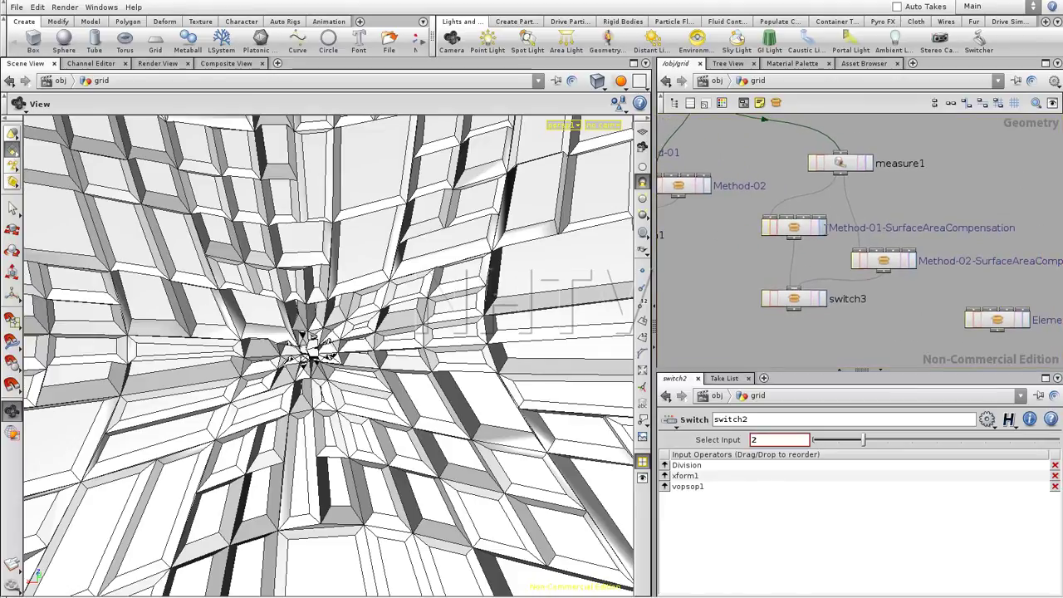
pyautogui.click(822, 298)
pyautogui.moveTo(285, 354); pyautogui.dragTo(368, 325)
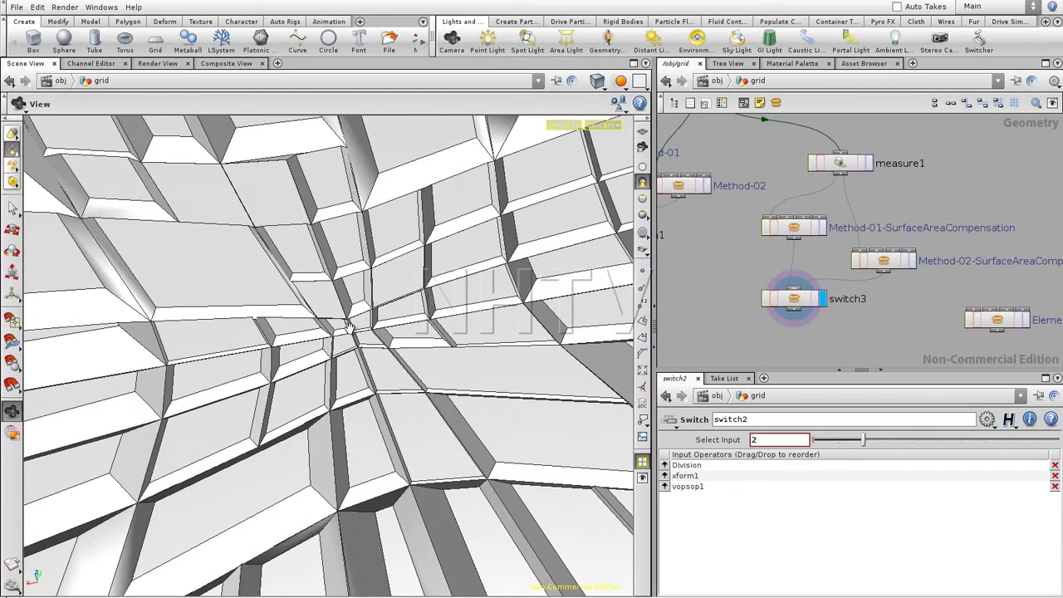
# Set Select Input of switch3 to 1 to show the Method-02-SurfaceAreaCompensation result on the deformed grid
pyautogui.moveTo(718, 278)
pyautogui.mouseDown(button='middle')
pyautogui.moveTo(738, 288)
pyautogui.moveTo(714, 288)
pyautogui.mouseUp(button='middle')
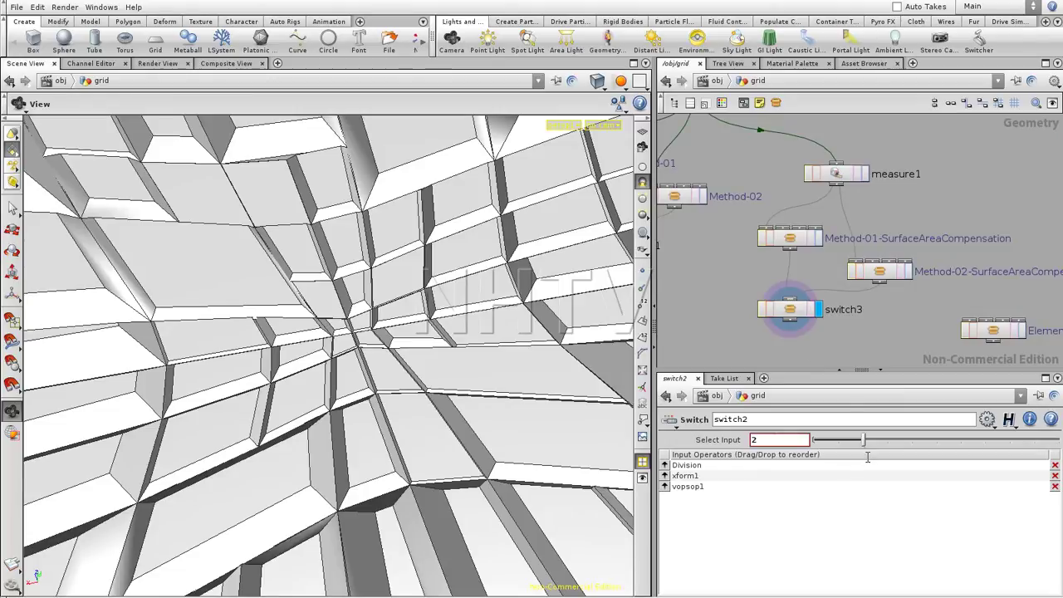
pyautogui.click(790, 309)
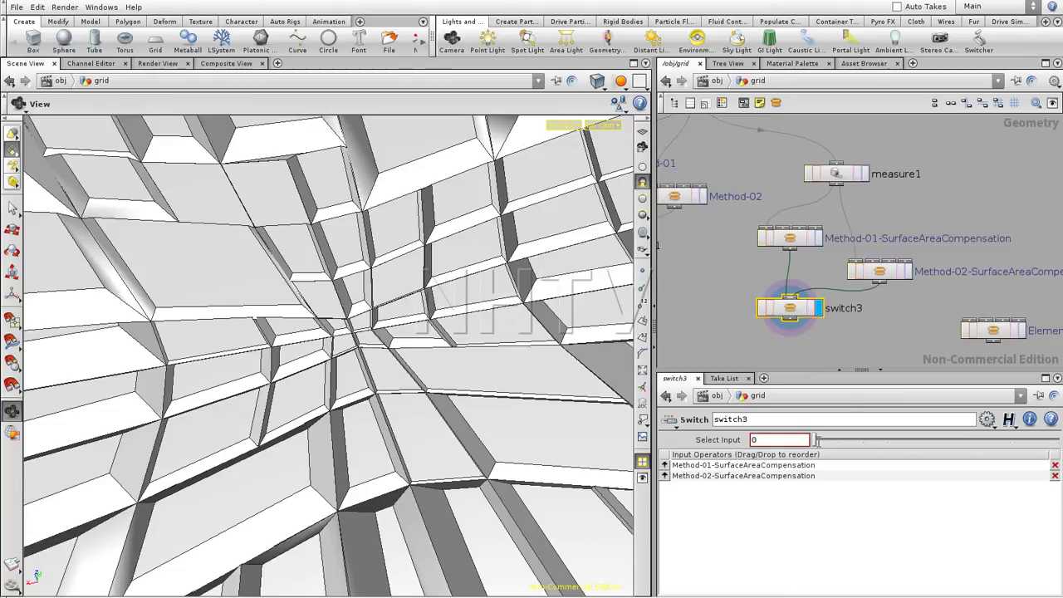
pyautogui.moveTo(813, 439); pyautogui.dragTo(838, 439)
pyautogui.moveTo(365, 316); pyautogui.dragTo(102, 430)
# Set Select Input of switch2 to 1 for the xform1 geometry and display the output of switch3 again
pyautogui.moveTo(770, 208); pyautogui.dragTo(779, 353, button='middle')
pyautogui.click(730, 233)
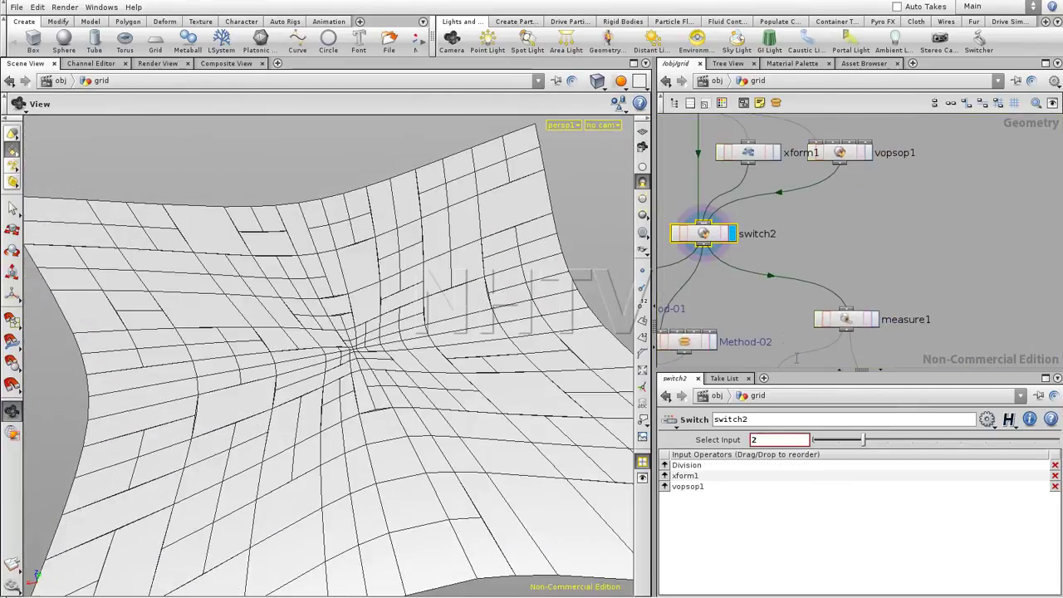
pyautogui.moveTo(856, 438); pyautogui.dragTo(841, 440)
pyautogui.moveTo(904, 258); pyautogui.dragTo(886, 127, button='middle')
pyautogui.click(809, 323)
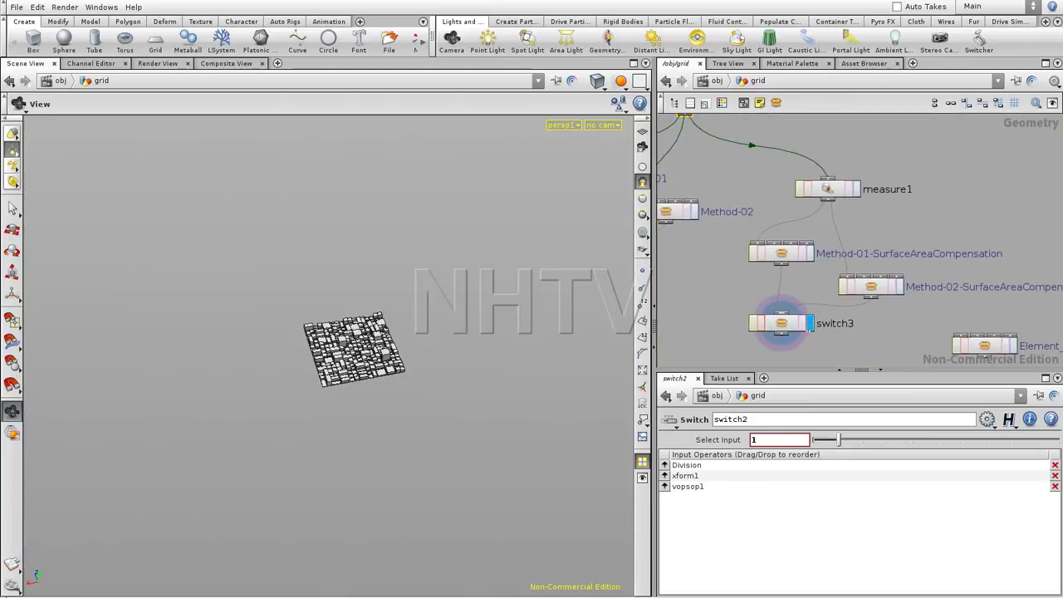
# Switch Select Input of switch2 to 0 and back to 1, comparing the blocks on the original and scaled grids
pyautogui.moveTo(836, 440); pyautogui.dragTo(825, 440)
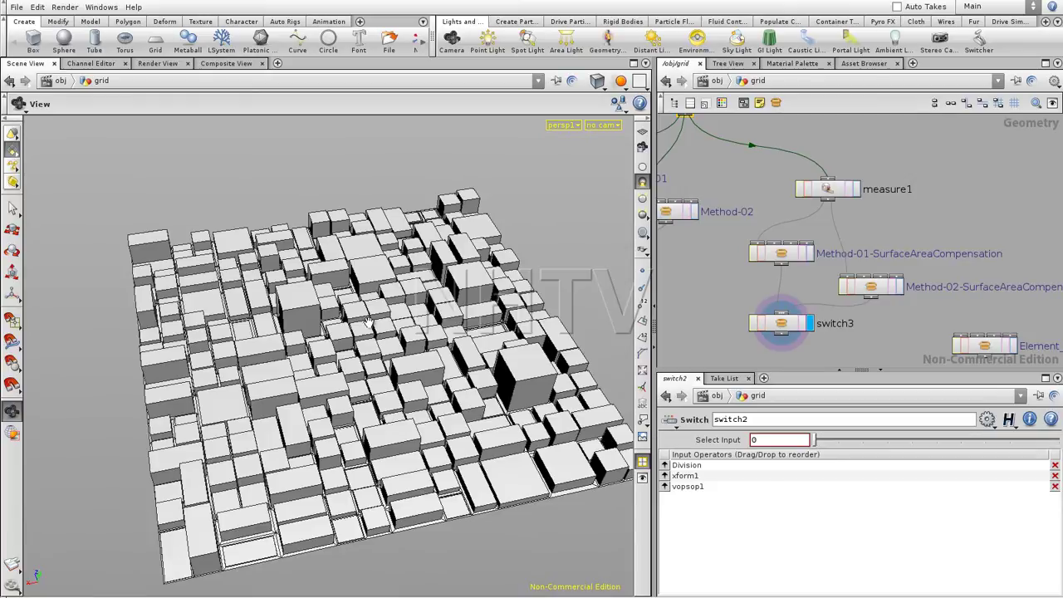
pyautogui.moveTo(816, 438); pyautogui.dragTo(834, 439)
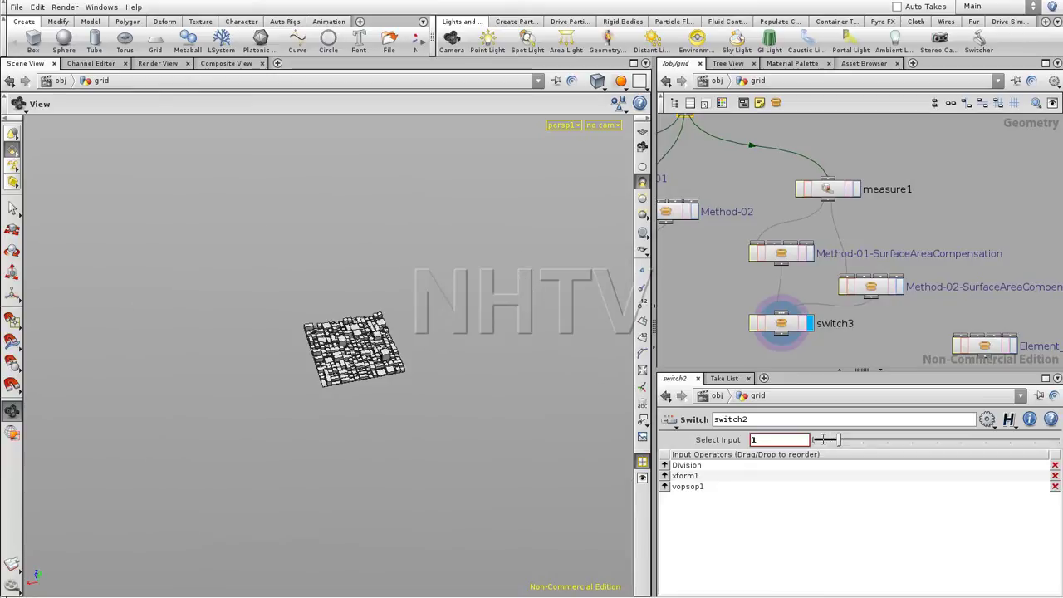
pyautogui.moveTo(451, 358); pyautogui.dragTo(407, 370, button='middle')
pyautogui.moveTo(408, 371); pyautogui.dragTo(490, 432, button='right')
pyautogui.moveTo(490, 432); pyautogui.dragTo(446, 397)
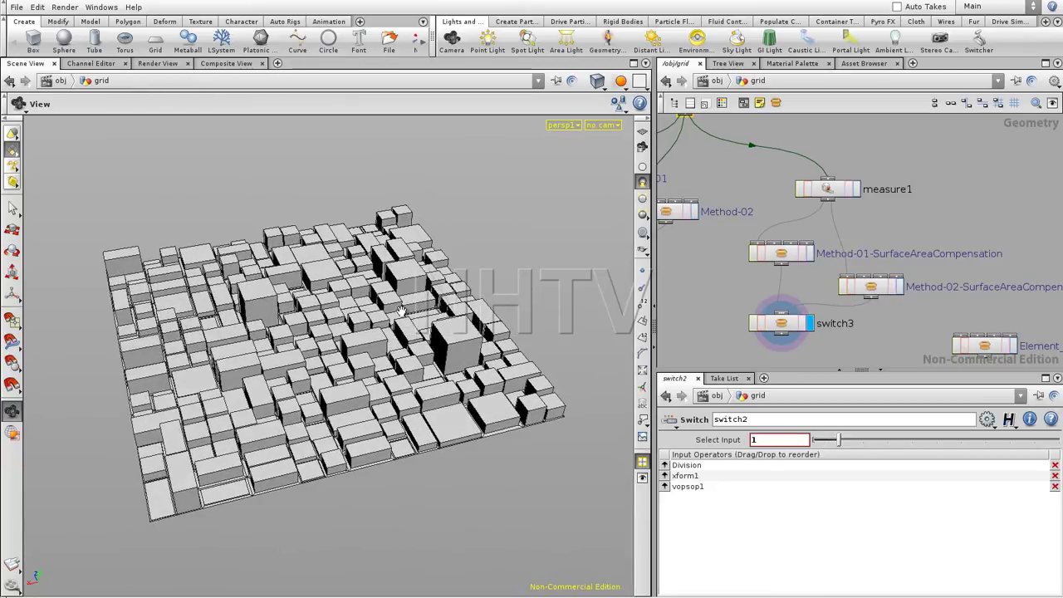
# Move the measure1 node slightly aside from its connections and inspect the compensated blocks up close
pyautogui.moveTo(729, 278); pyautogui.dragTo(726, 336, button='middle')
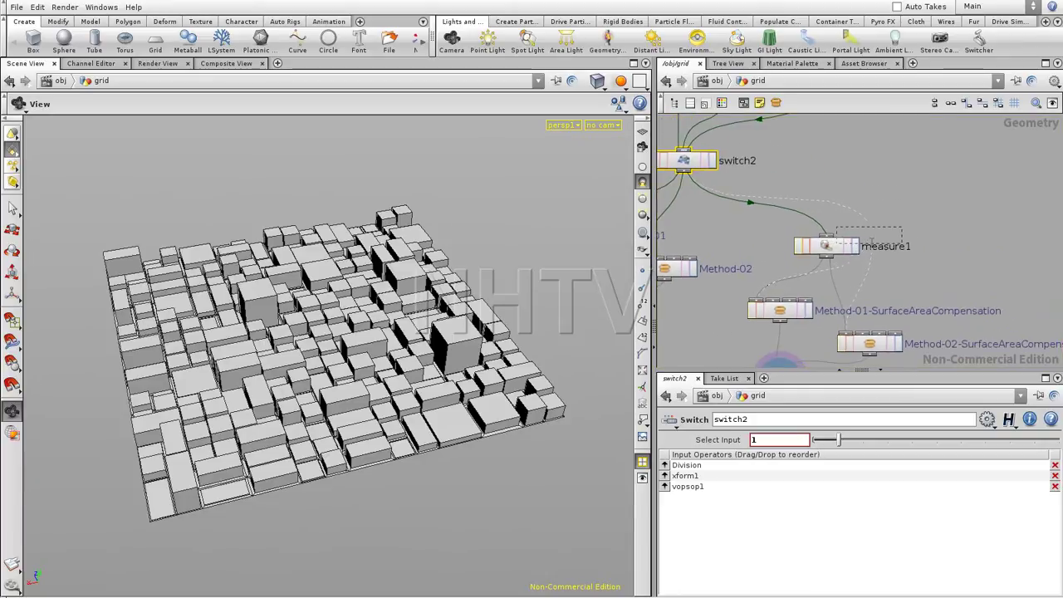
pyautogui.moveTo(871, 241); pyautogui.dragTo(909, 231)
pyautogui.moveTo(935, 198); pyautogui.dragTo(880, 131, button='middle')
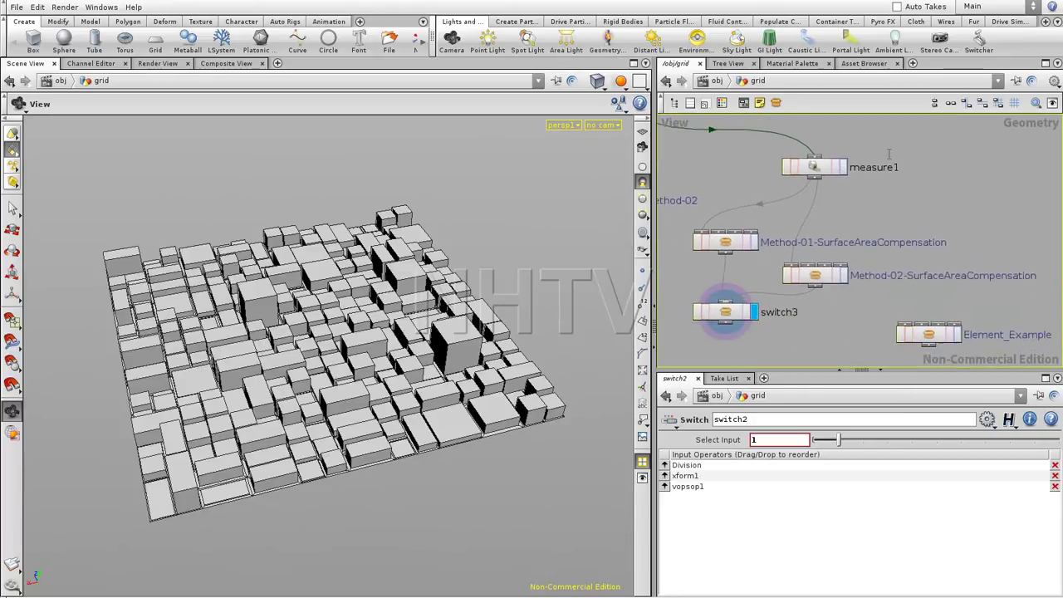
pyautogui.scroll(-5, 981, 196)
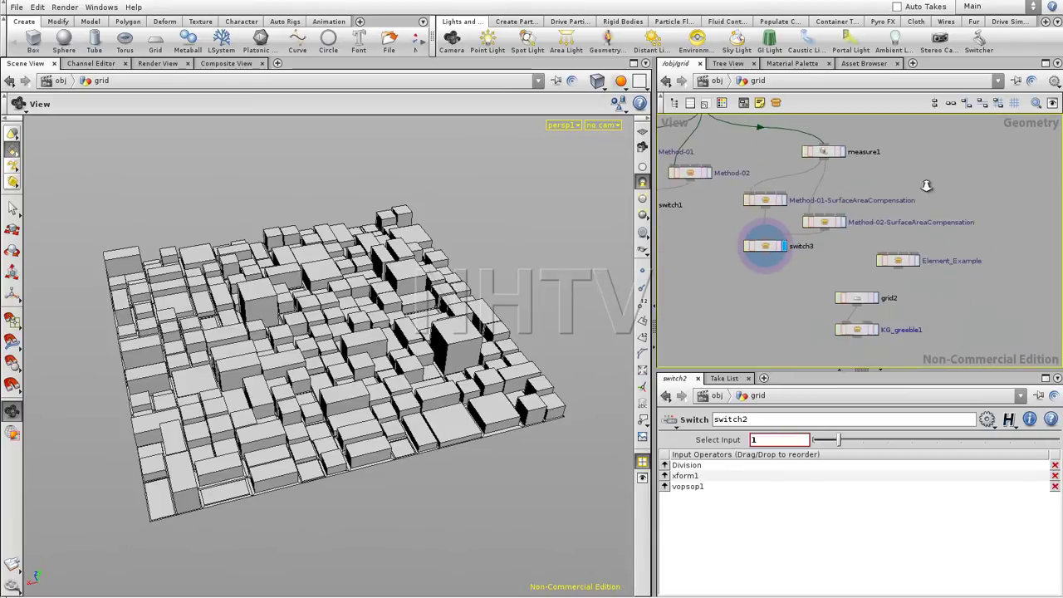
pyautogui.scroll(4, 922, 265)
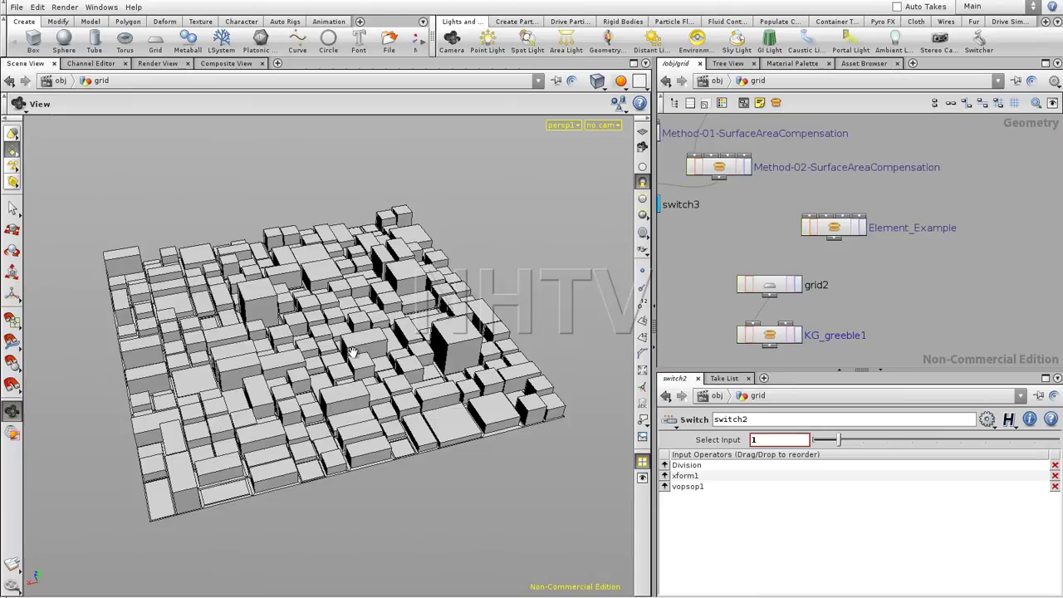
pyautogui.scroll(6, 352, 395)
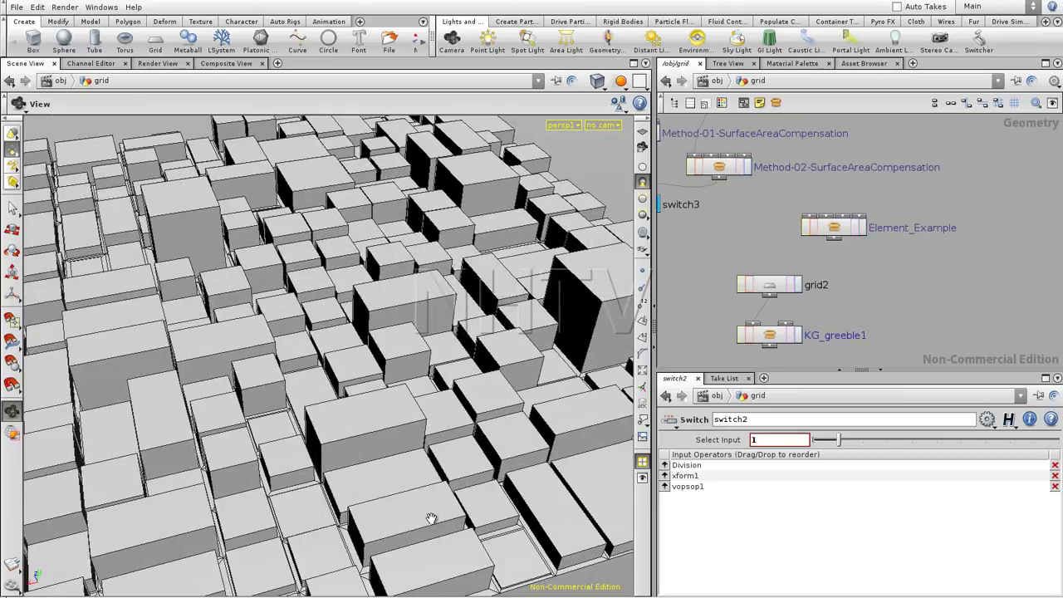
# Display Method-01-SurfaceAreaCompensation, followed by Method-02-SurfaceAreaCompensation, and open the latter's parameters
pyautogui.moveTo(737, 239); pyautogui.dragTo(906, 291, button='middle')
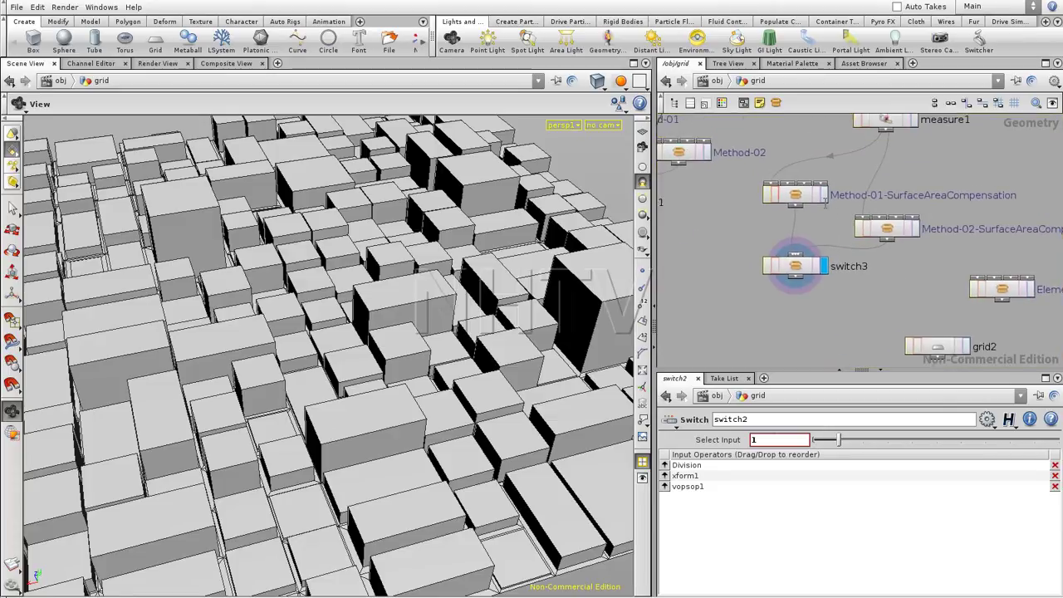
pyautogui.click(824, 195)
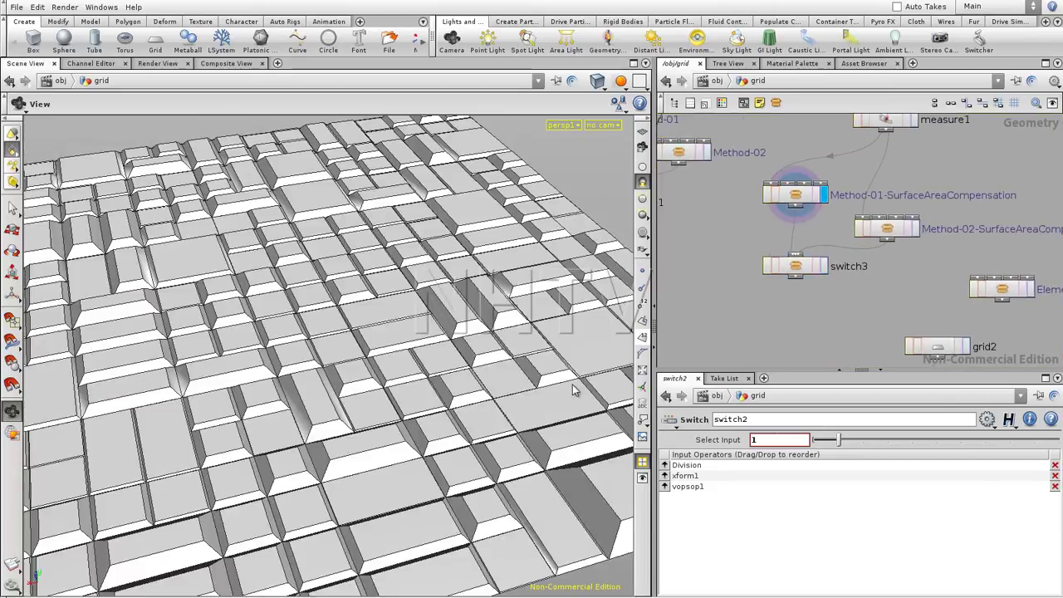
pyautogui.click(914, 228)
pyautogui.click(885, 228)
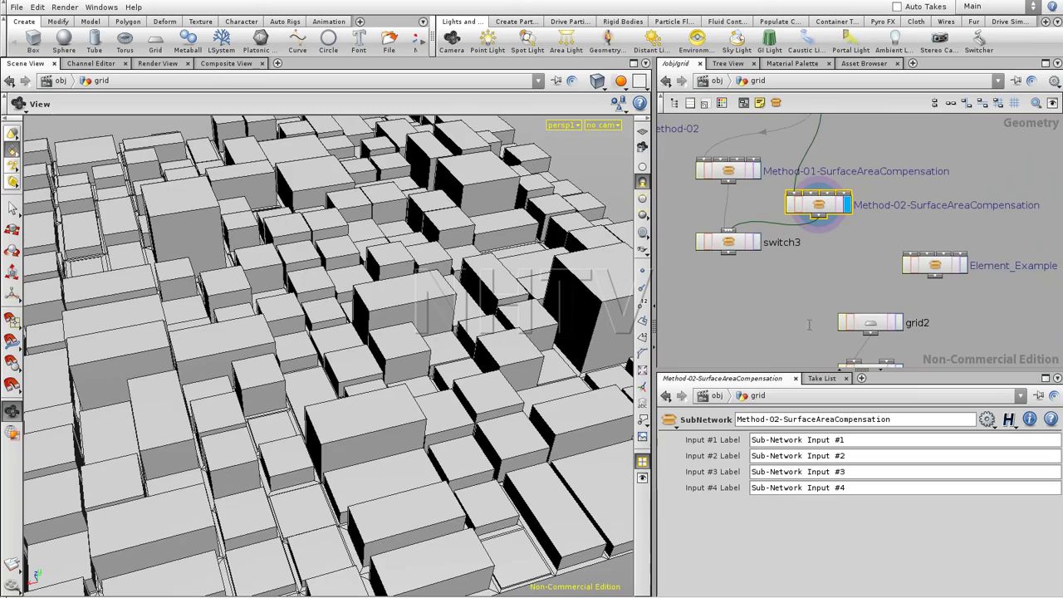
# Display the output of KG_greeble1 and inspect the detailed greeble shapes on its grid
pyautogui.scroll(-2, 884, 319)
pyautogui.click(893, 319)
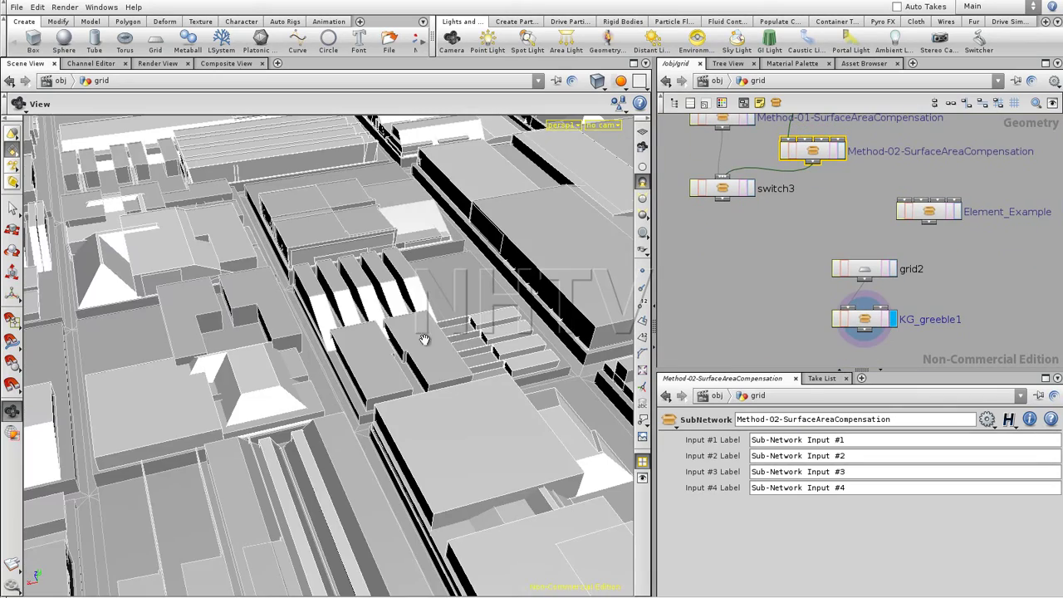
pyautogui.moveTo(432, 312); pyautogui.dragTo(340, 360, button='middle')
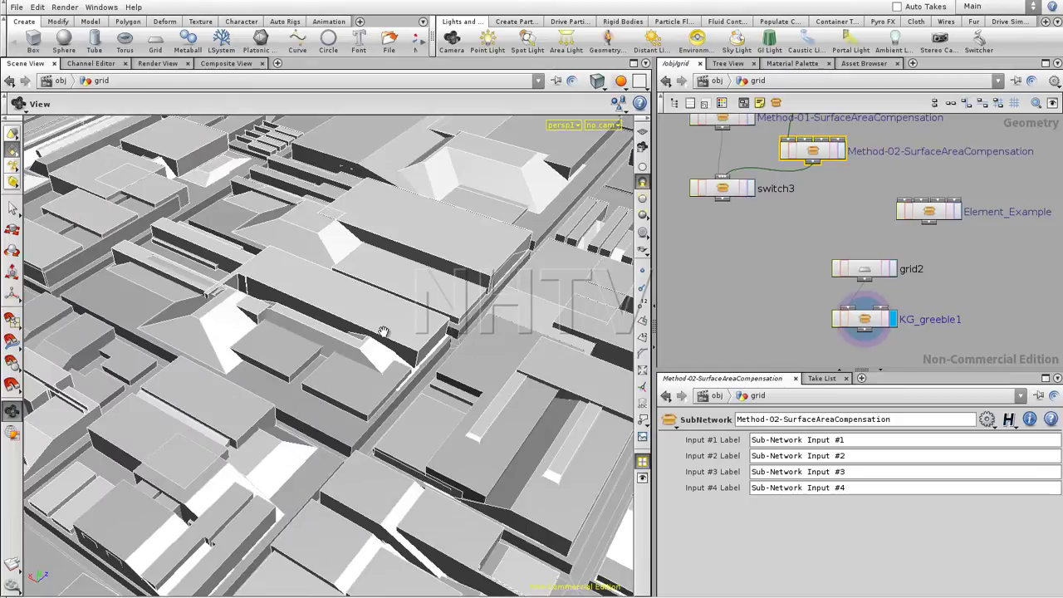
# Display the Element_Example subnetwork with its parameters and view its single greeble shape
pyautogui.click(942, 214)
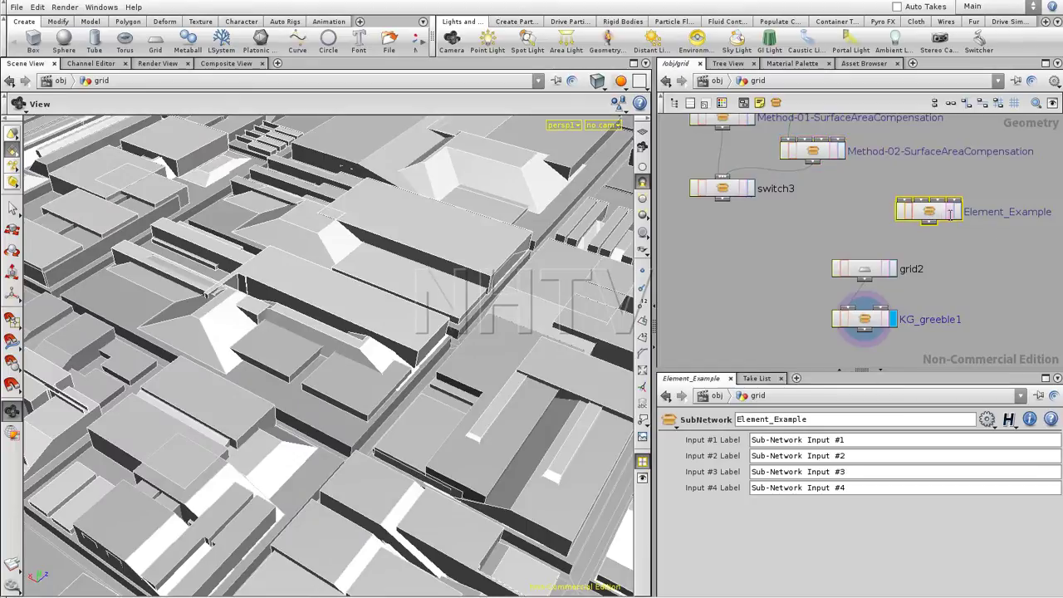
pyautogui.click(954, 212)
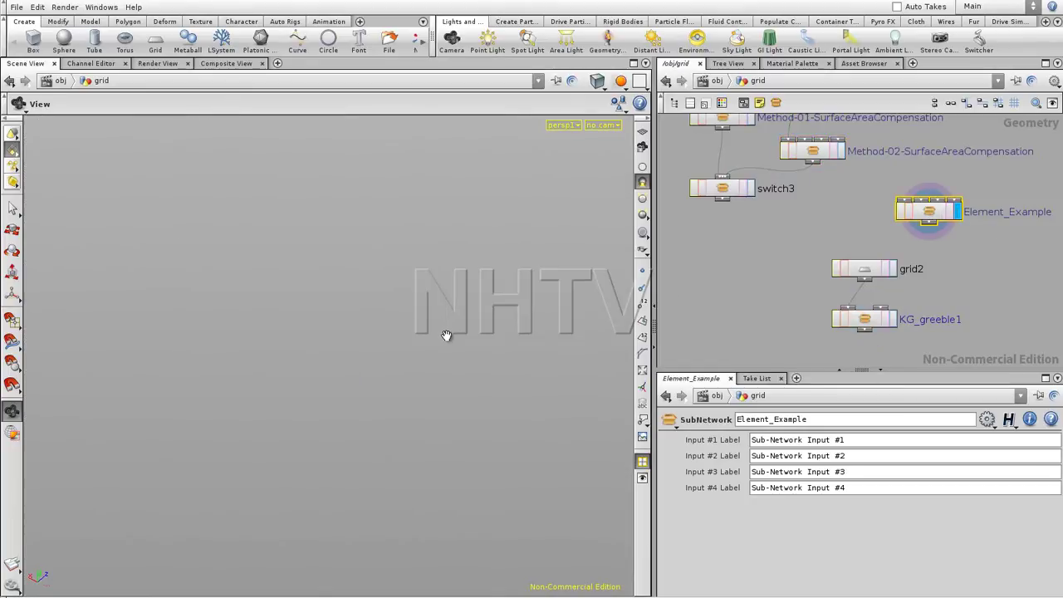
pyautogui.moveTo(363, 306); pyautogui.dragTo(391, 363)
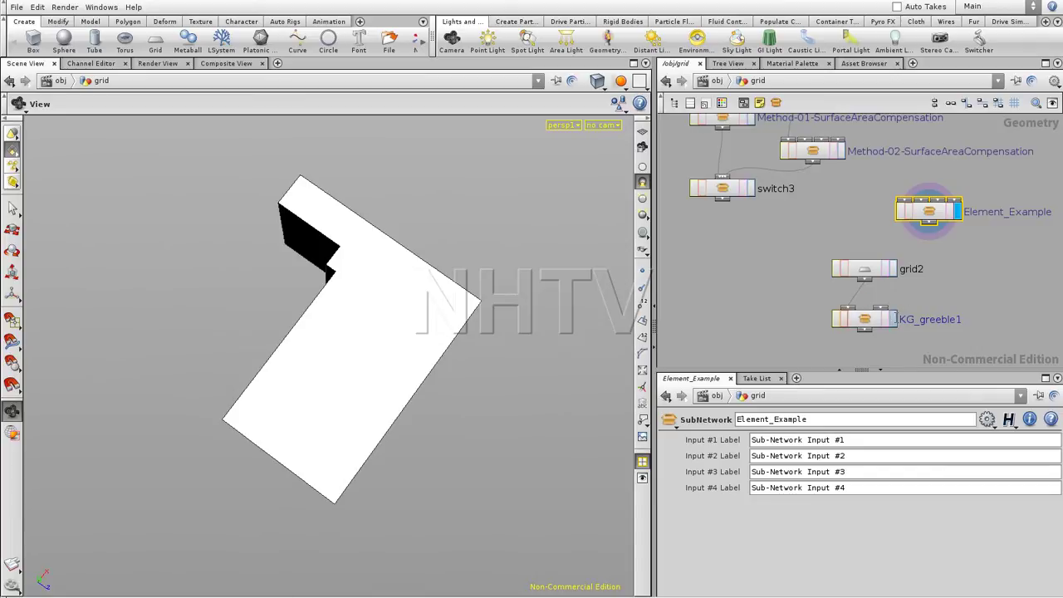
# Display KG_greeble1 again, open its parameters, and examine the greebles up close and across the whole surface
pyautogui.click(894, 319)
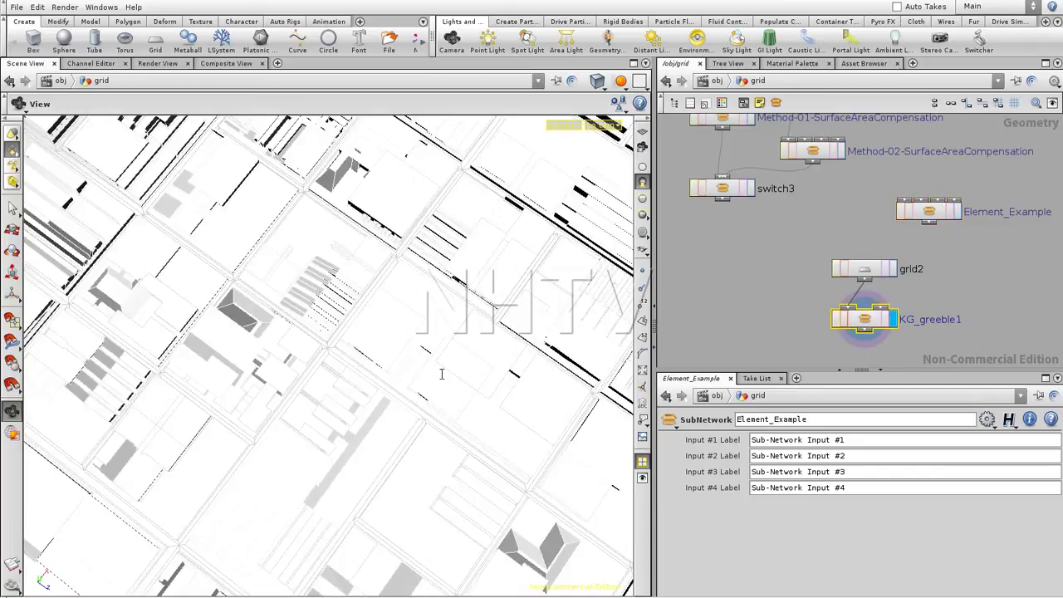
pyautogui.moveTo(396, 349); pyautogui.dragTo(257, 421)
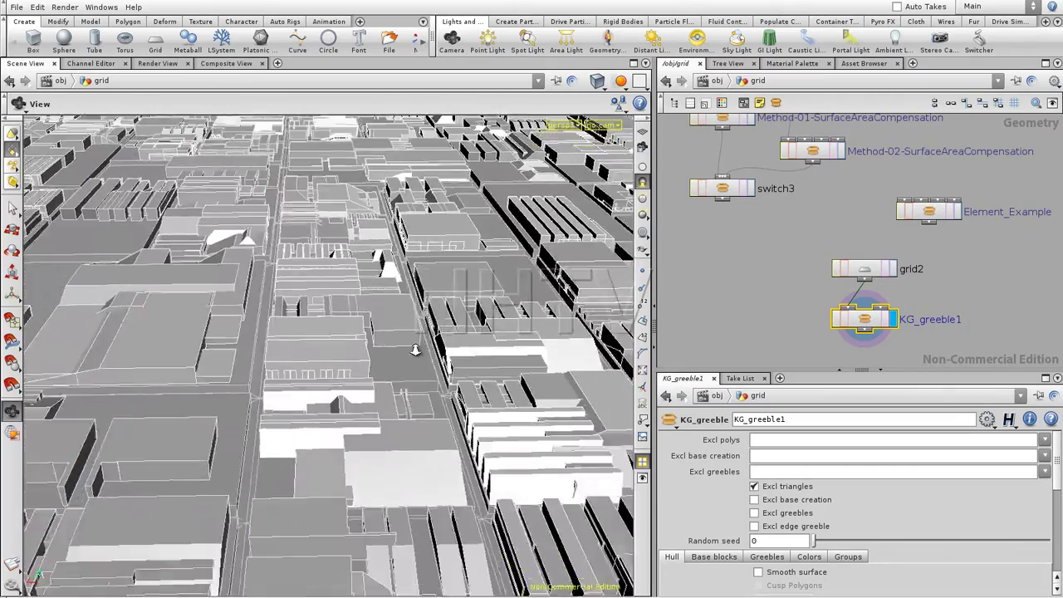
pyautogui.moveTo(414, 350); pyautogui.dragTo(384, 381, button='right')
pyautogui.moveTo(307, 381); pyautogui.dragTo(489, 343)
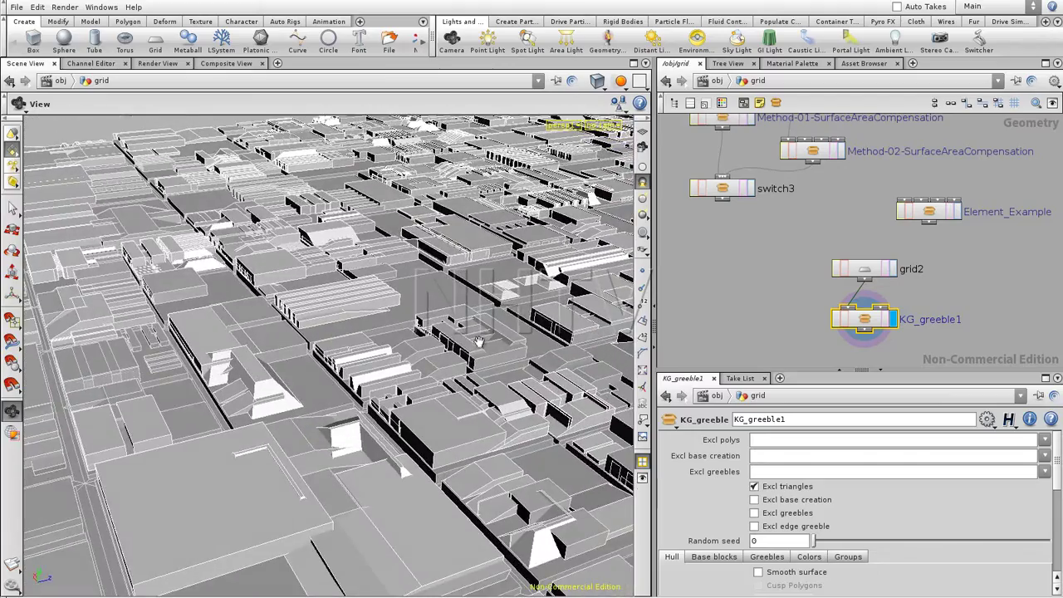
pyautogui.moveTo(454, 332); pyautogui.dragTo(241, 377, button='right')
pyautogui.moveTo(225, 375); pyautogui.dragTo(384, 367)
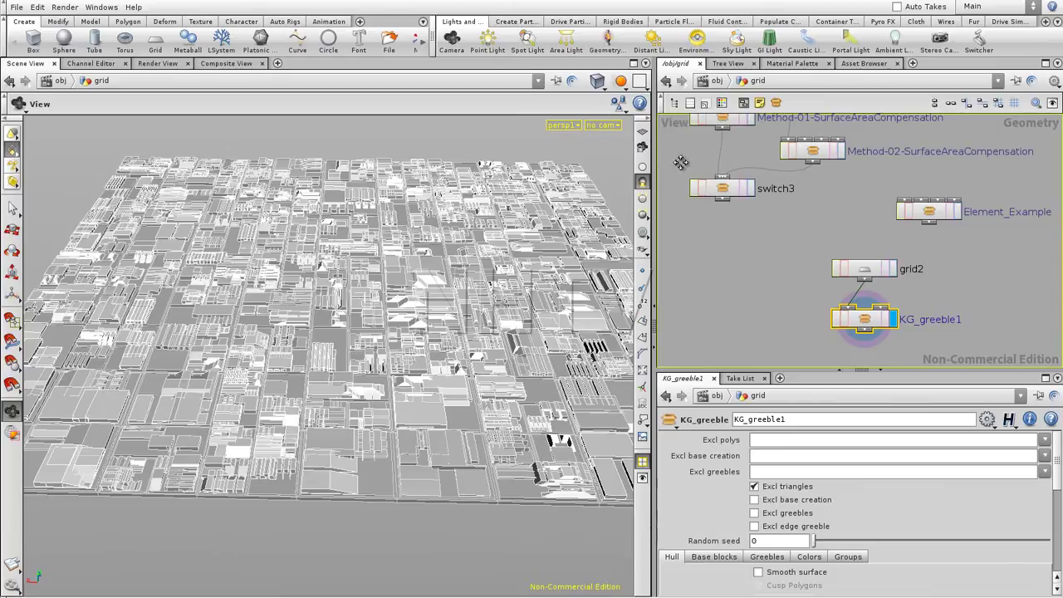
pyautogui.moveTo(684, 161); pyautogui.dragTo(778, 341, button='middle')
pyautogui.moveTo(773, 239)
pyautogui.mouseDown(button='middle')
pyautogui.moveTo(754, 257)
pyautogui.moveTo(753, 286)
pyautogui.moveTo(786, 222)
pyautogui.moveTo(774, 186)
pyautogui.mouseUp(button='middle')
pyautogui.moveTo(773, 339); pyautogui.dragTo(757, 232, button='middle')
pyautogui.moveTo(797, 322); pyautogui.dragTo(763, 227, button='middle')
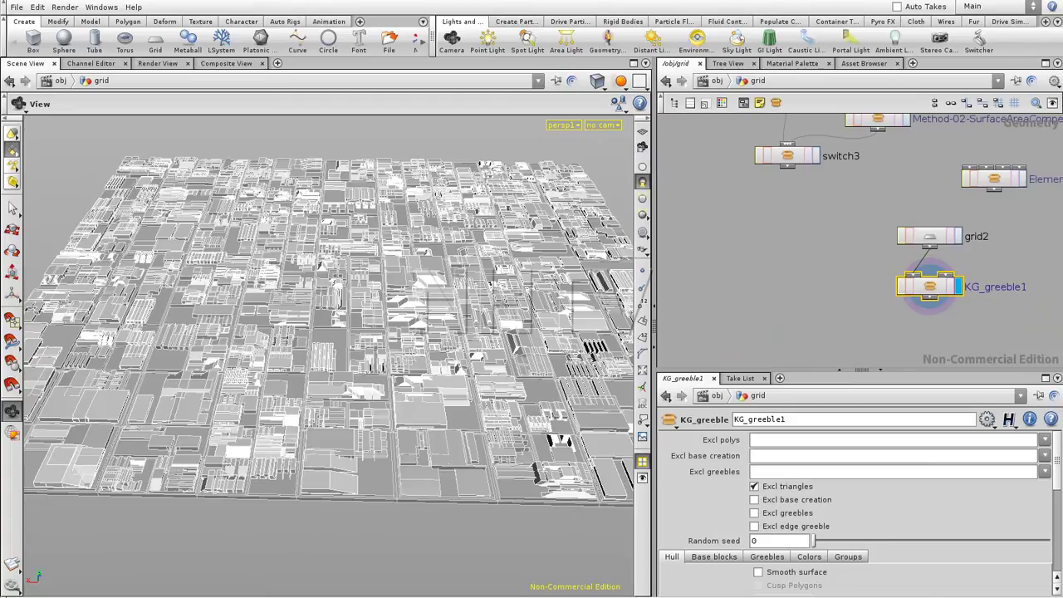
# Switch to Windows Photo Viewer to view the render GreebleTest_0005.png
pyautogui.moveTo(359, 596)
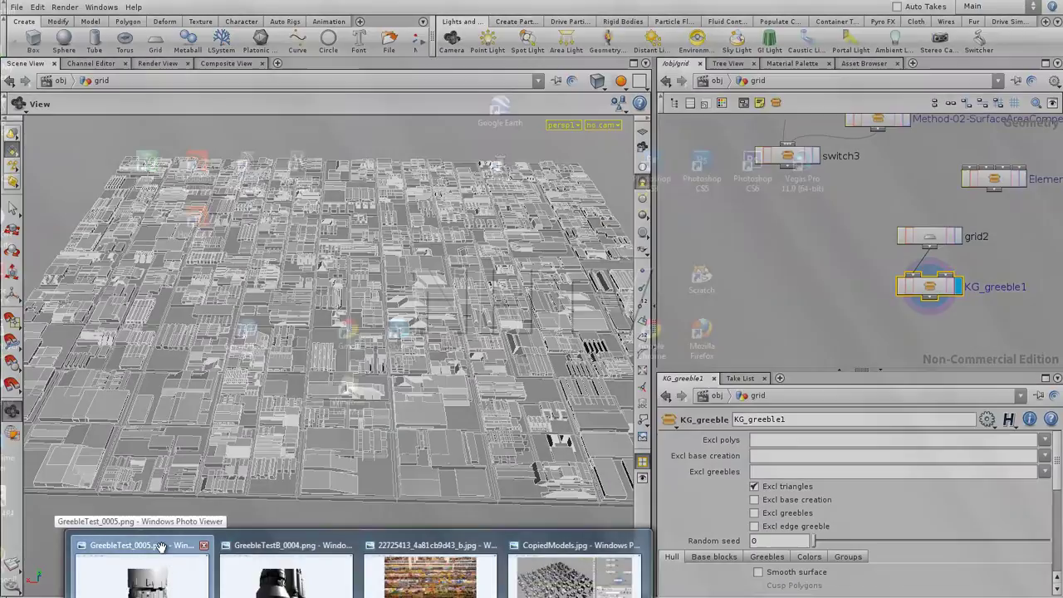
pyautogui.moveTo(360, 597); pyautogui.dragTo(125, 64)
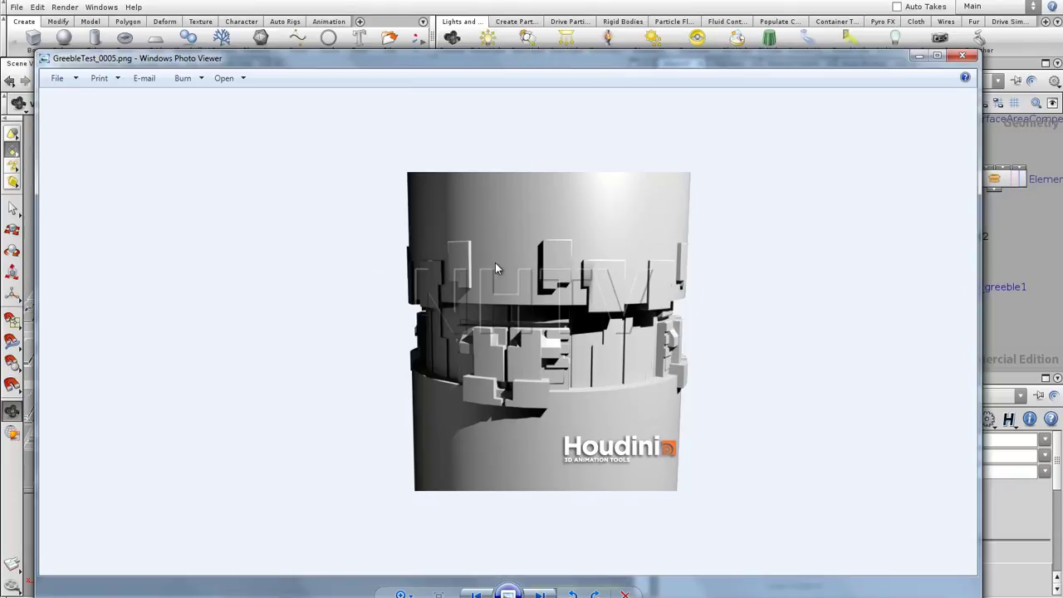
# Browse the cylinder greeble renders from GreebleTest_0006.png through GreebleTest_0013.png
pyautogui.click(540, 594)
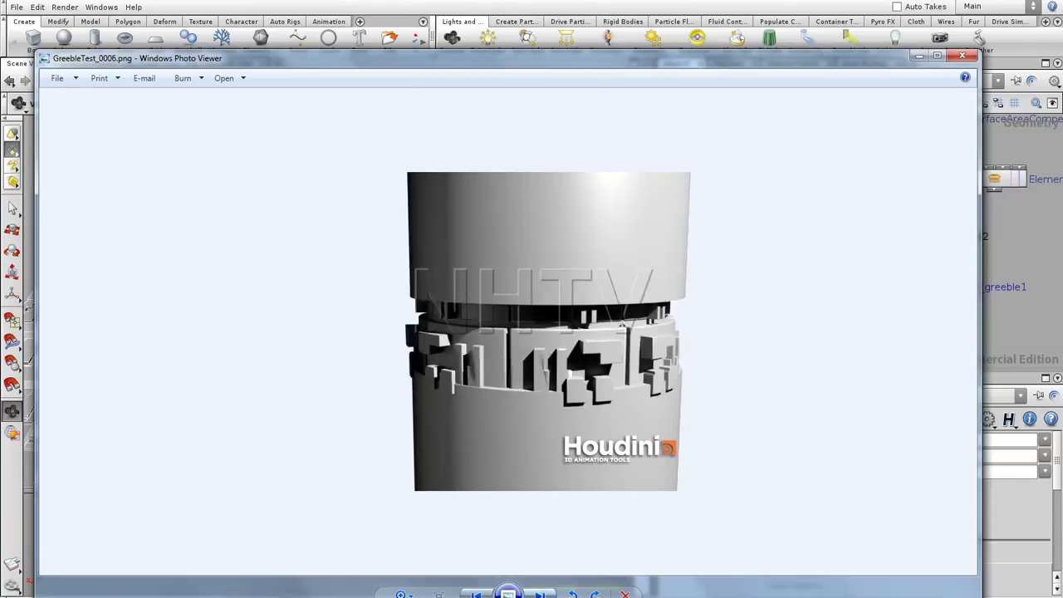
pyautogui.click(539, 595)
pyautogui.click(539, 595)
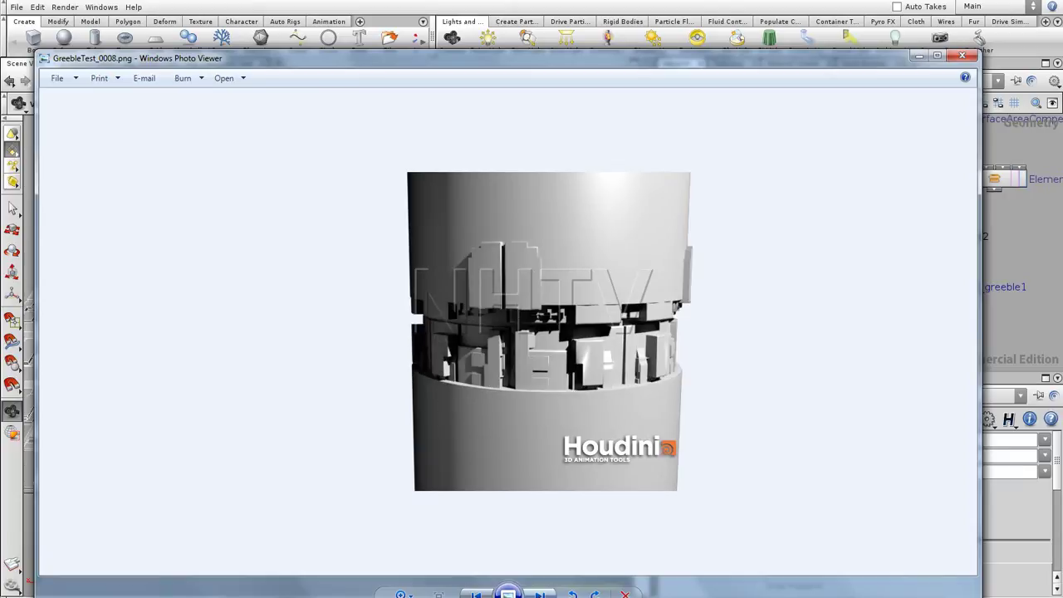
pyautogui.click(540, 595)
pyautogui.click(540, 595)
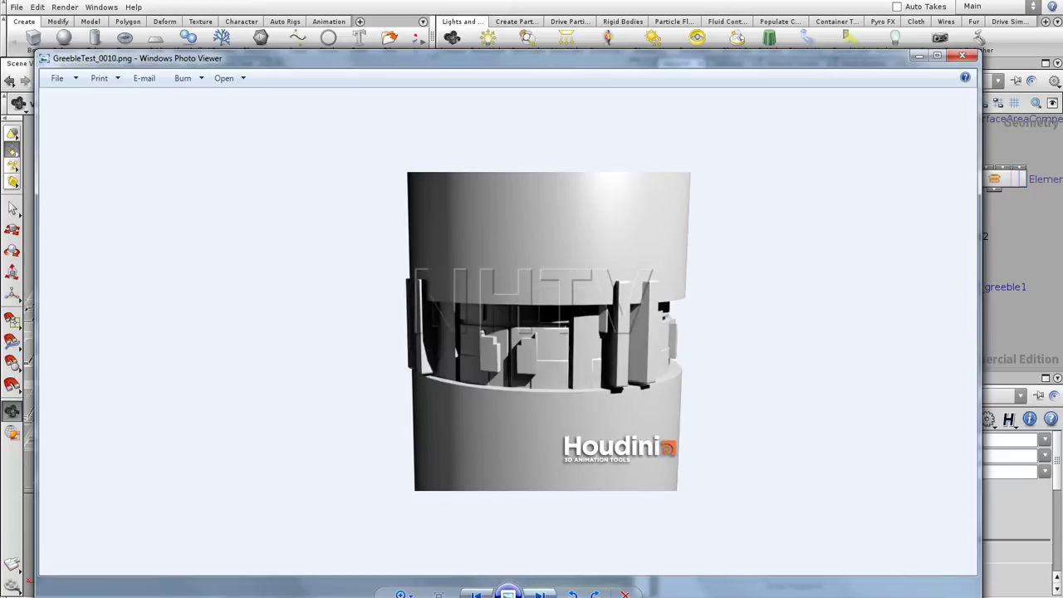
pyautogui.click(539, 595)
pyautogui.click(539, 594)
pyautogui.click(539, 595)
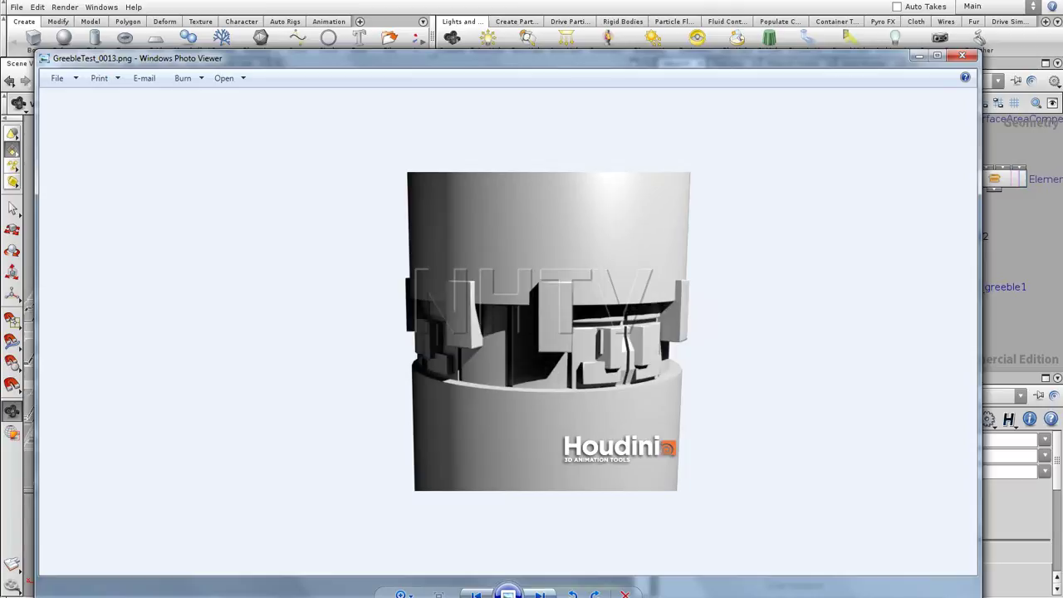
# View the renders following GreebleTest_0013.png, including the wireframe columns in Greeble2.jpg, and minimize the viewer
pyautogui.click(540, 594)
pyautogui.click(540, 595)
pyautogui.click(539, 595)
pyautogui.click(540, 594)
pyautogui.click(540, 595)
pyautogui.click(540, 594)
pyautogui.click(540, 595)
pyautogui.click(539, 594)
pyautogui.click(539, 595)
pyautogui.click(540, 594)
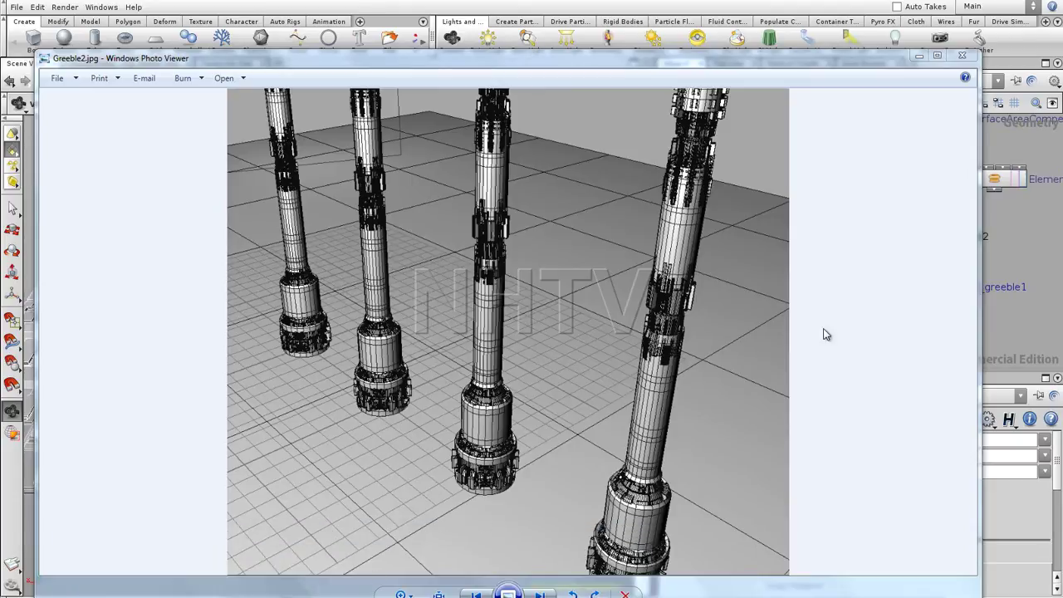
pyautogui.click(917, 55)
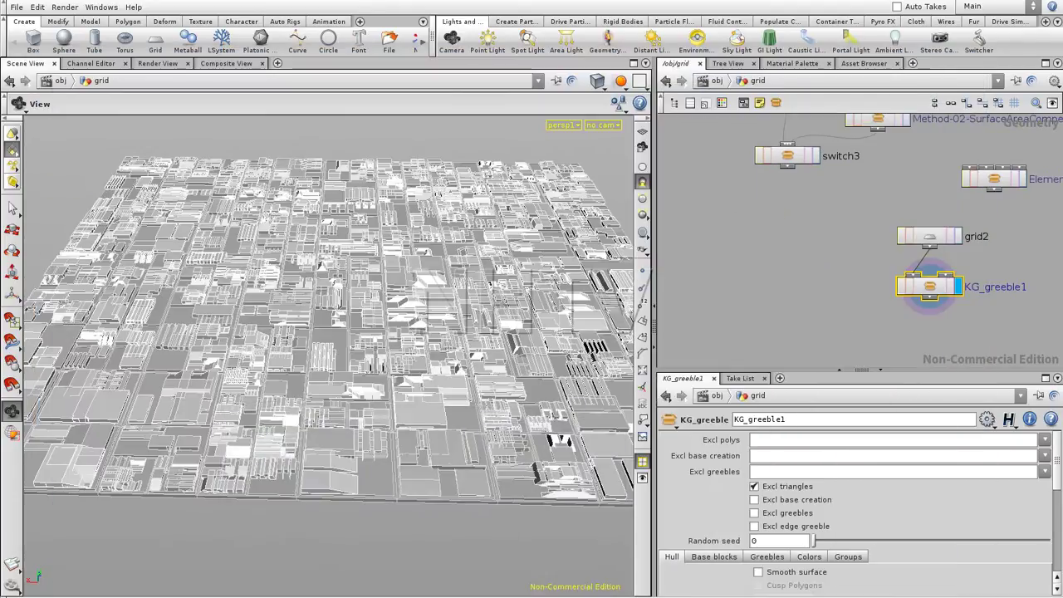
# Bring up the column render GreebleTestB_0004.png and browse that series up to GreebleTestB_0013.png
pyautogui.moveTo(355, 596)
pyautogui.moveTo(490, 597); pyautogui.dragTo(251, 54)
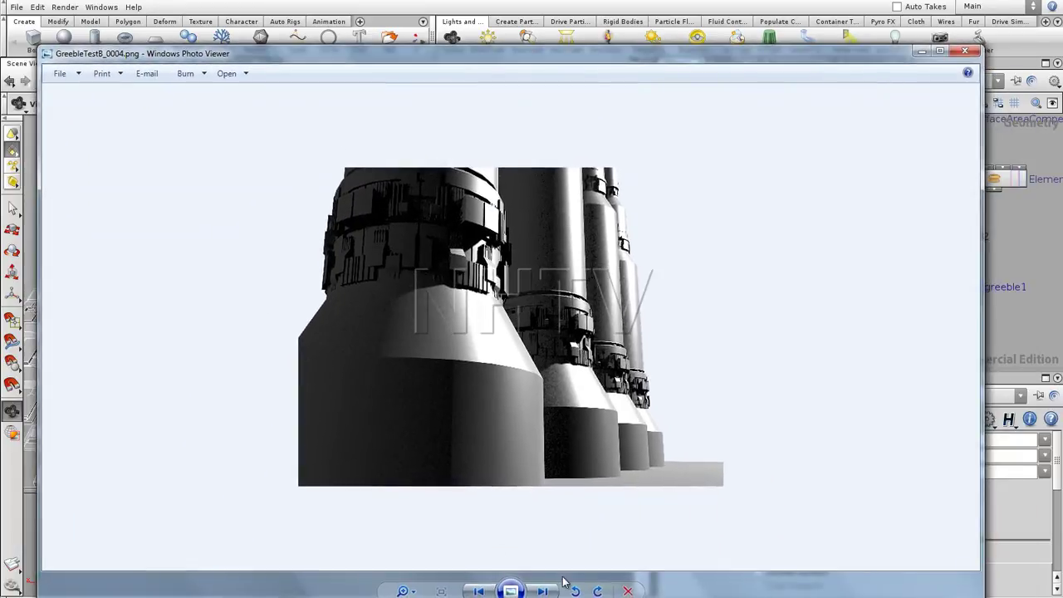
pyautogui.click(543, 591)
pyautogui.click(544, 590)
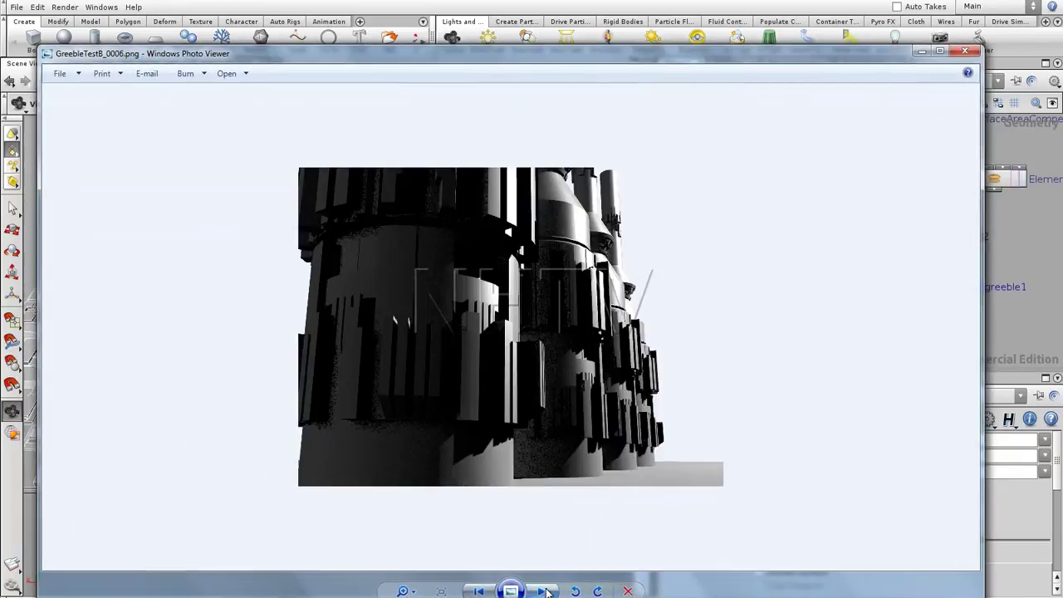
pyautogui.click(544, 591)
pyautogui.click(545, 590)
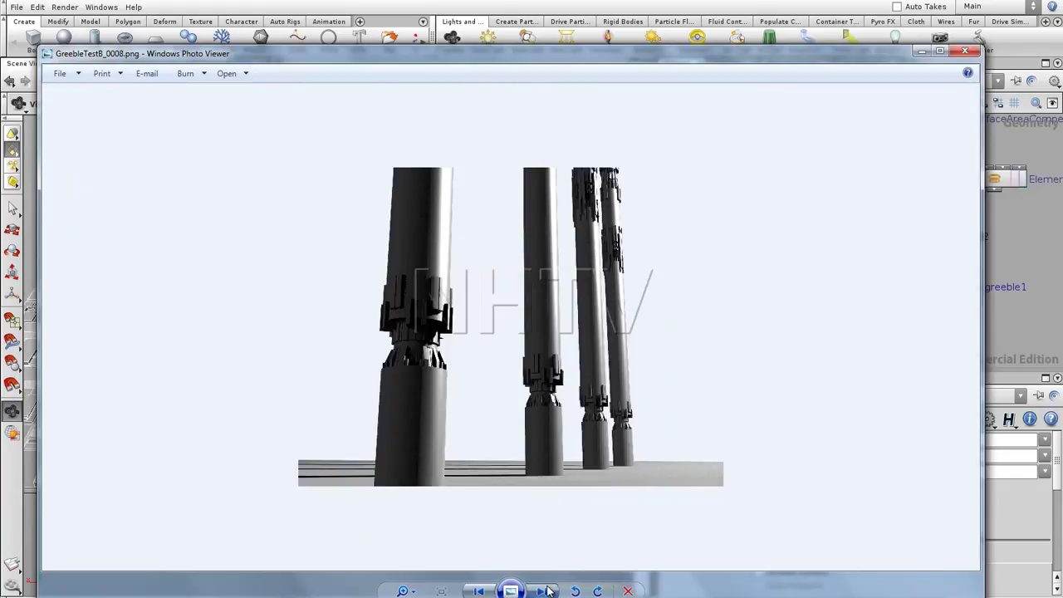
pyautogui.click(545, 590)
pyautogui.click(545, 590)
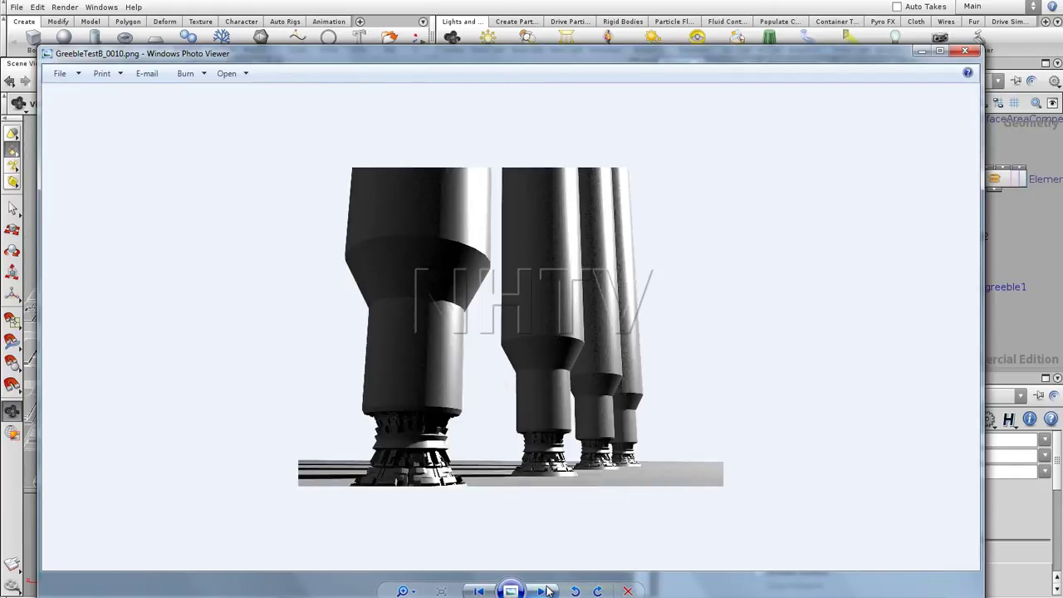
pyautogui.click(547, 591)
pyautogui.click(546, 591)
pyautogui.click(546, 591)
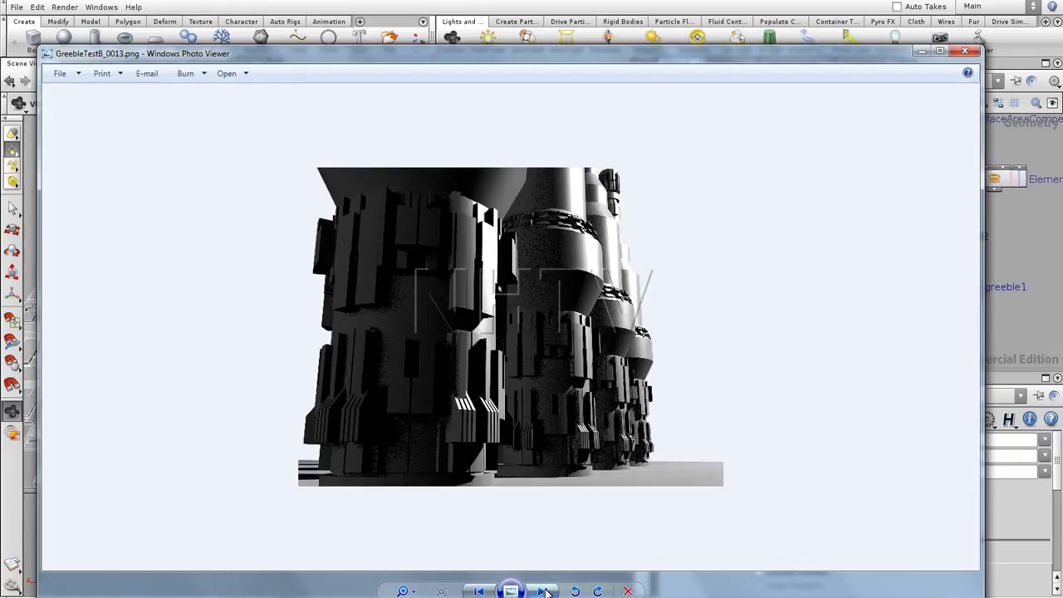
# Continue through the column renders from GreebleTestB_0014.png to GreebleTestB_0021.png
pyautogui.click(545, 591)
pyautogui.click(546, 590)
pyautogui.click(547, 591)
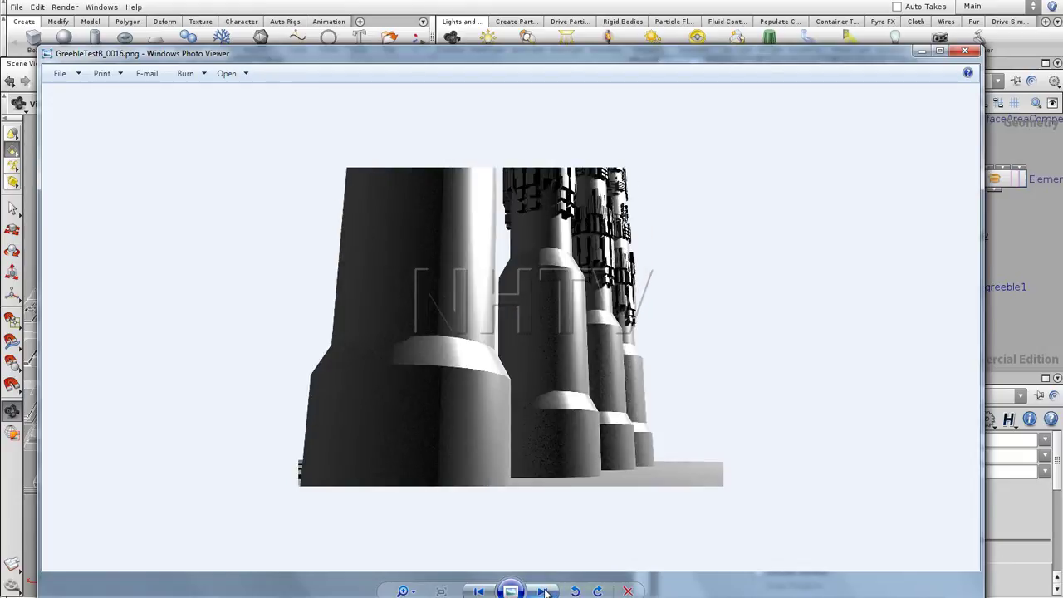
pyautogui.click(545, 591)
pyautogui.click(545, 591)
pyautogui.click(544, 590)
pyautogui.click(545, 591)
pyautogui.click(544, 590)
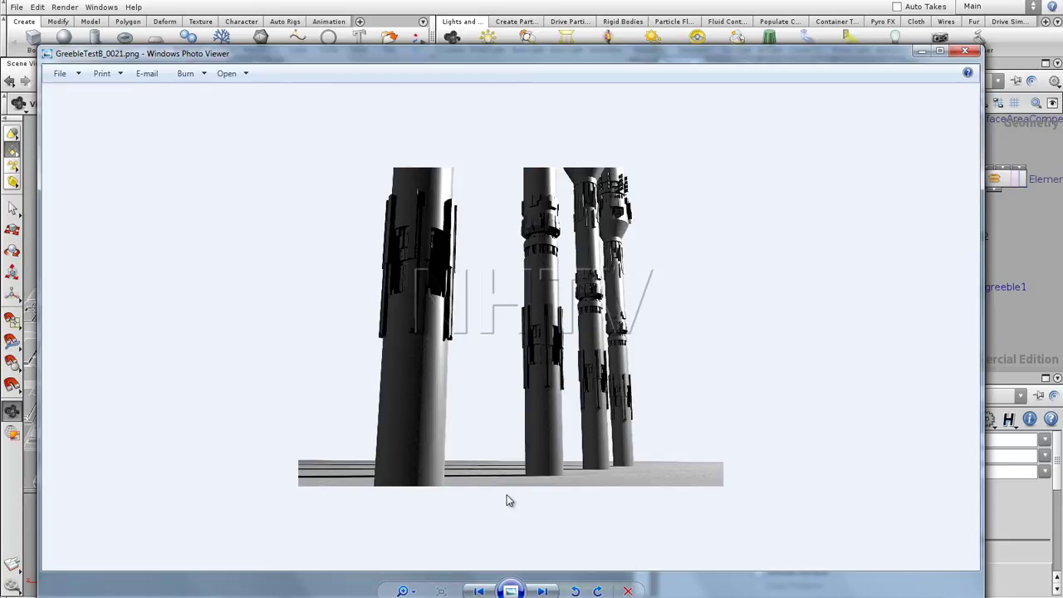
# View the column greeble variations from GreebleTestB_0022.png to GreebleTestB_0028.png
pyautogui.click(542, 591)
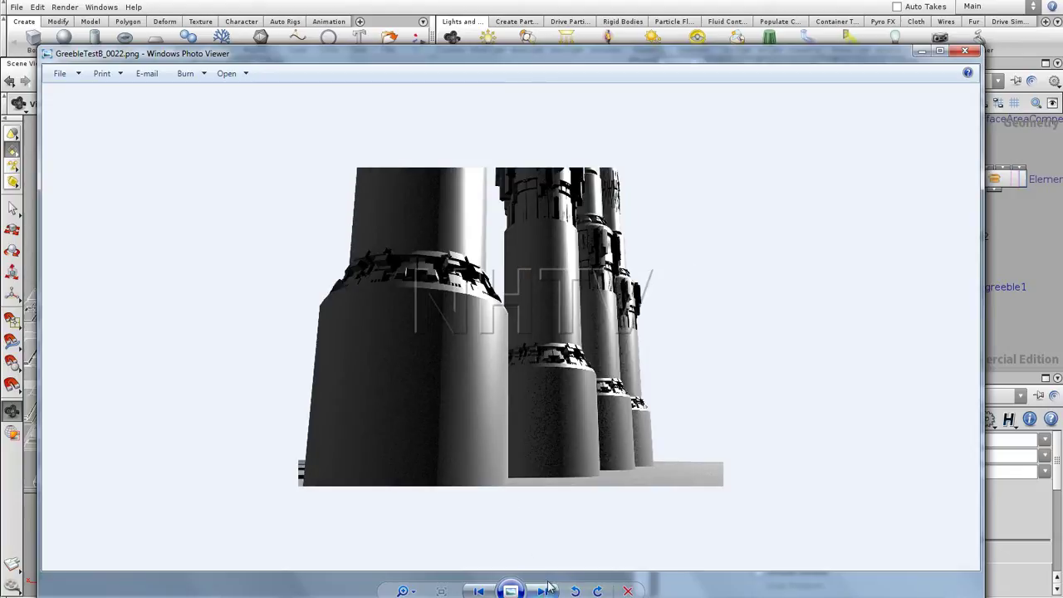
pyautogui.click(547, 591)
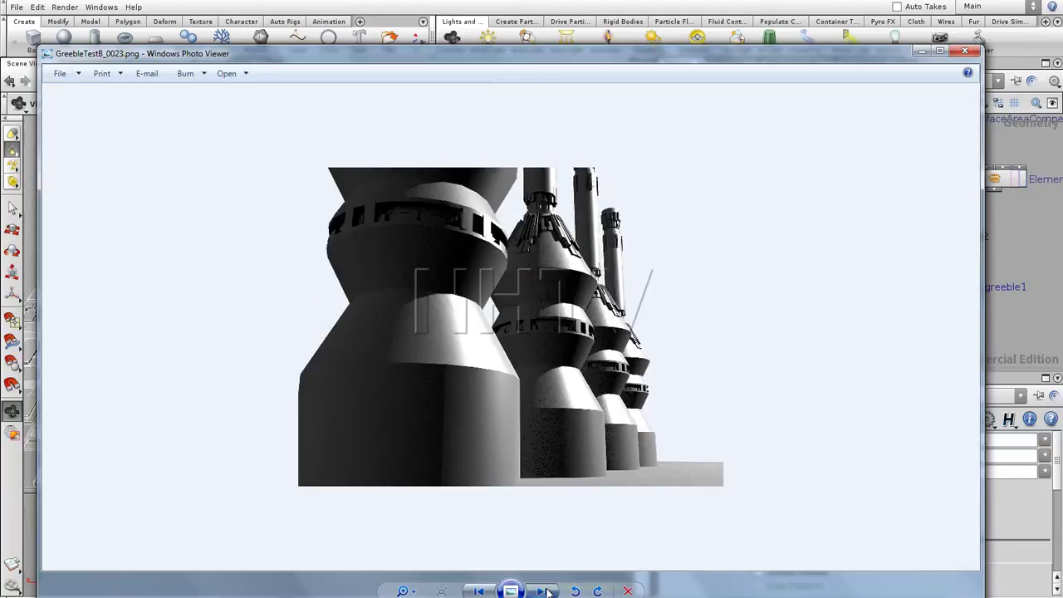
pyautogui.click(548, 591)
pyautogui.click(548, 591)
pyautogui.click(548, 591)
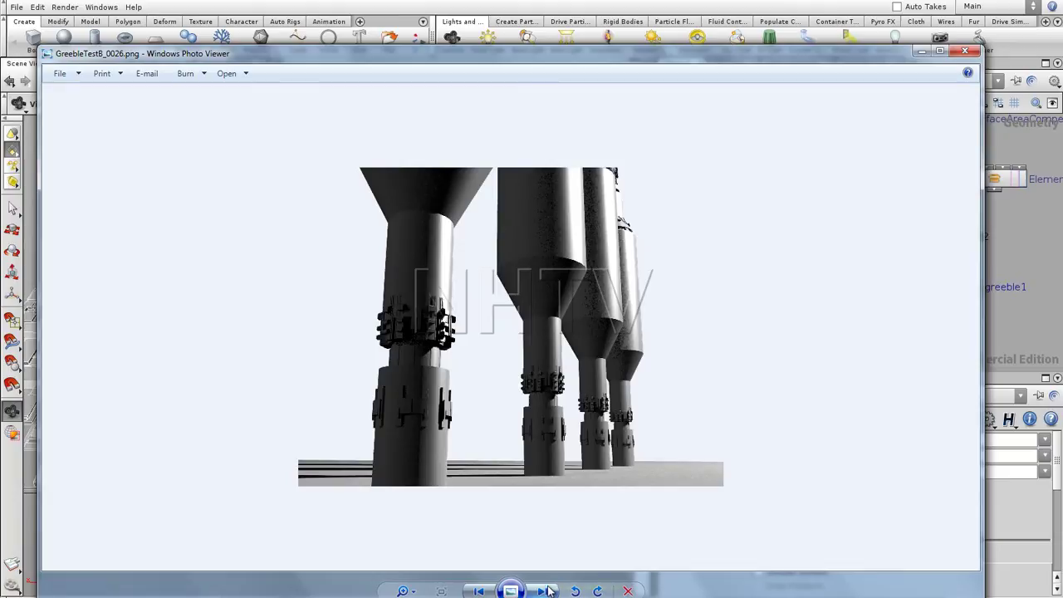
pyautogui.click(548, 591)
pyautogui.click(548, 591)
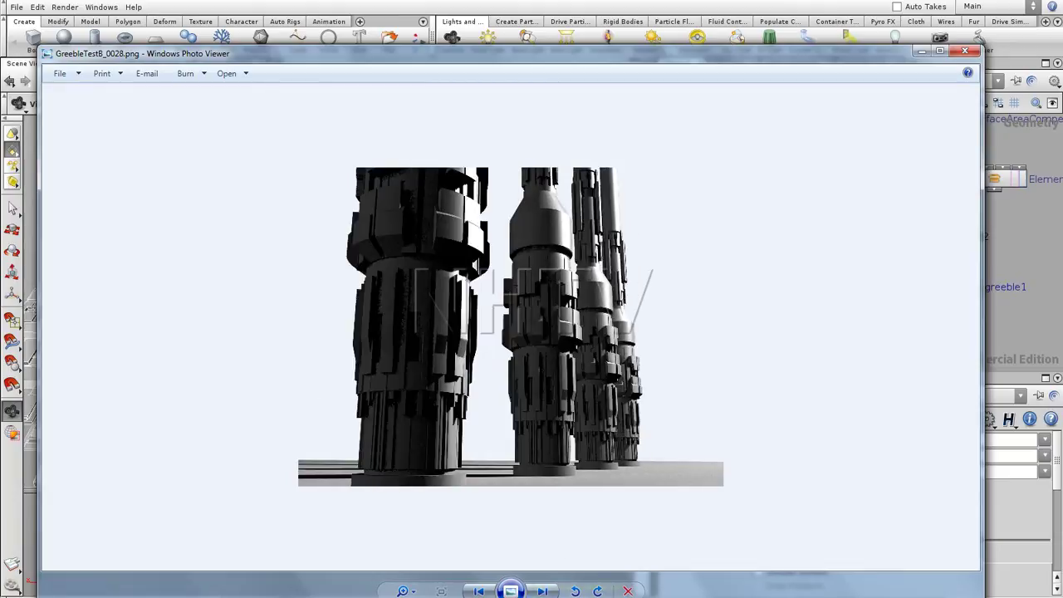
# Minimize the column render and bring up the supermarket shelf photo 22725413_4a81cb9d43_b.jpg
pyautogui.moveTo(357, 597)
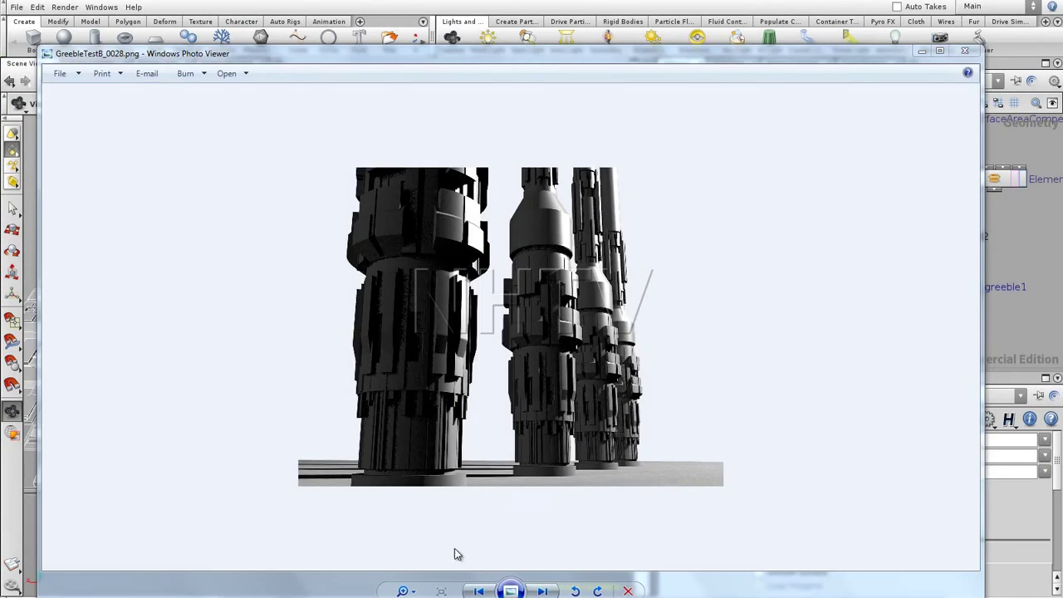
pyautogui.click(921, 50)
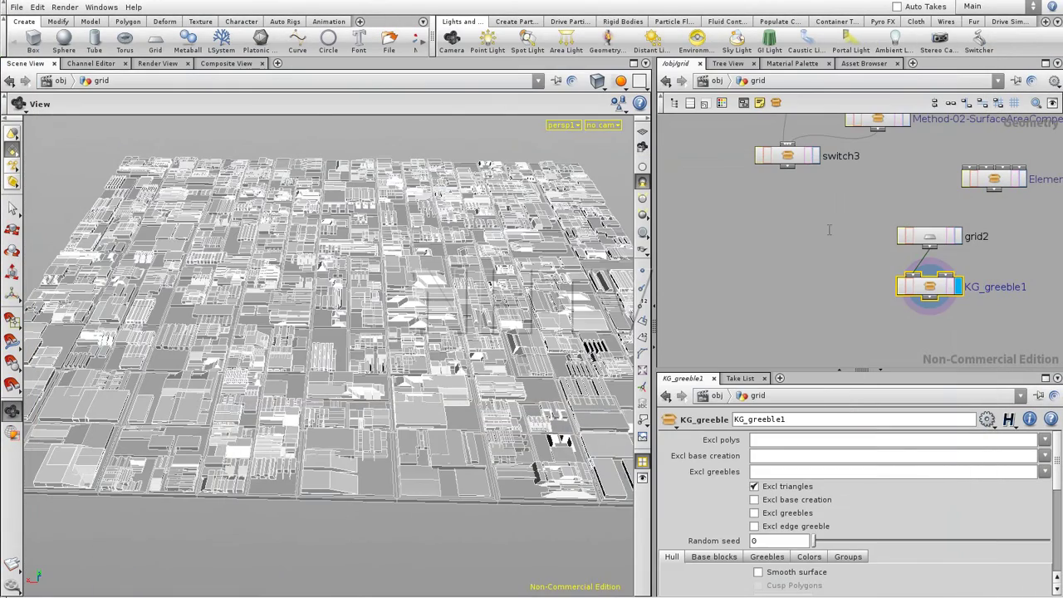
pyautogui.click(521, 593)
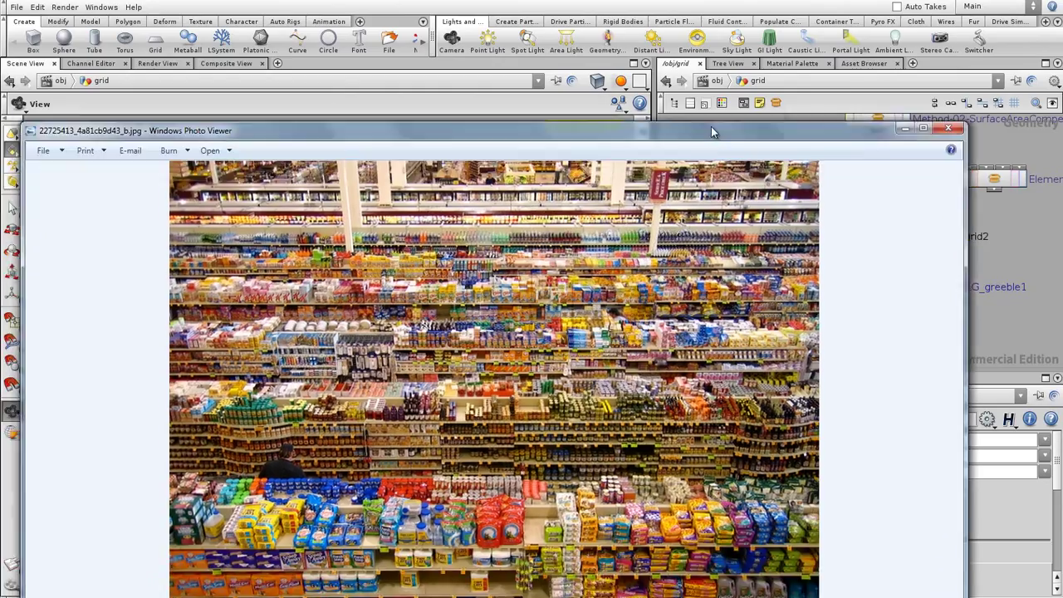